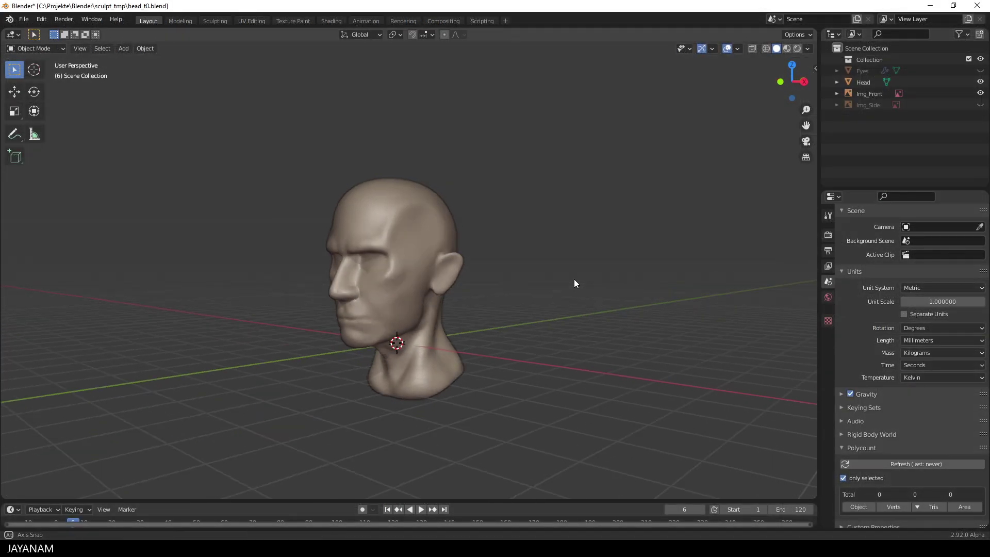
Examine the sculpted head from the front and back, and look through its product page on Gumroad in the browser
{"action": "middle_click_drag", "start_coordinate": [574, 279], "coordinate": [348, 302]}
{"action": "scroll", "coordinate": [309, 283], "scroll_direction": "up", "scroll_amount": 6}
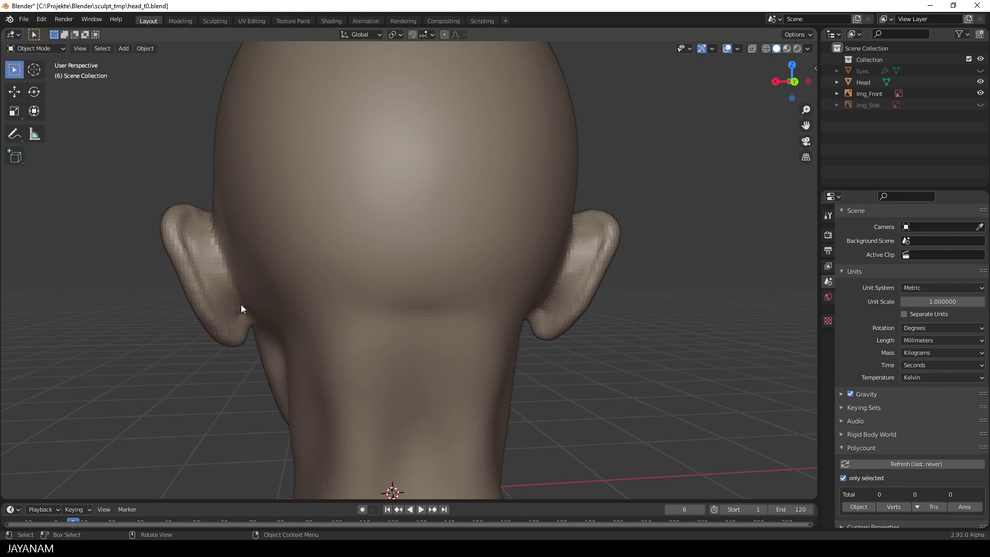
{"action": "scroll", "coordinate": [232, 315], "scroll_direction": "down", "scroll_amount": 6}
{"action": "middle_click_drag", "start_coordinate": [233, 316], "coordinate": [422, 322]}
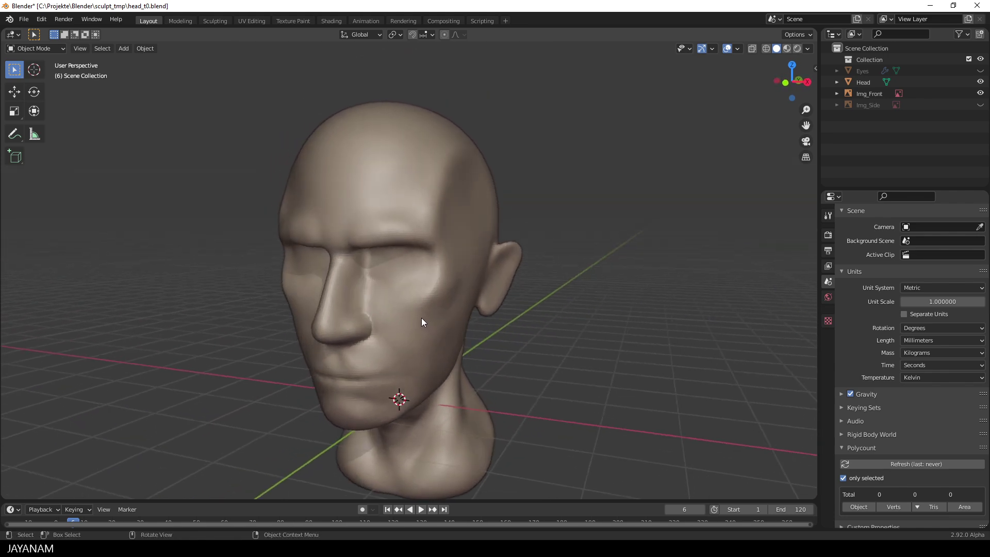
{"action": "scroll", "coordinate": [562, 333], "scroll_direction": "down", "scroll_amount": 5}
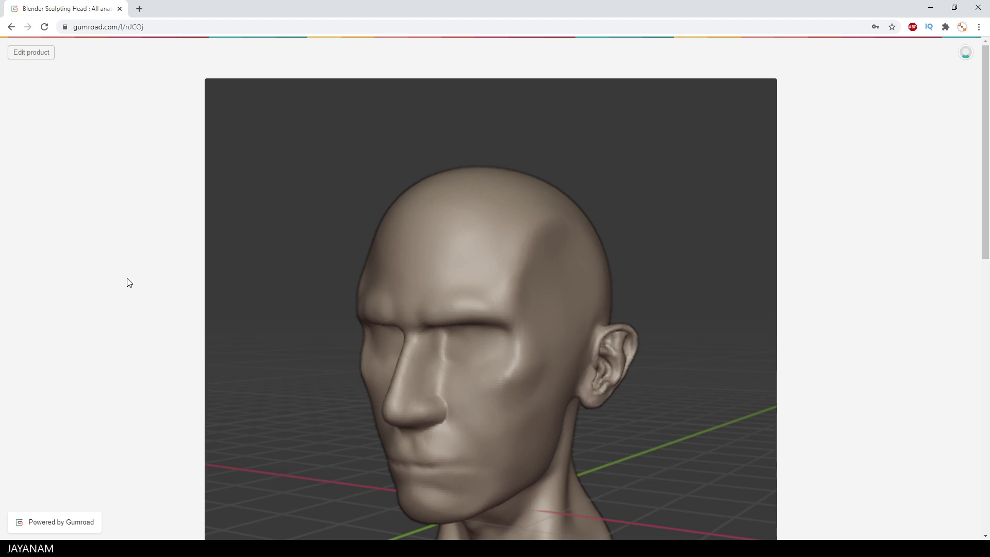
{"action": "scroll", "coordinate": [128, 283], "scroll_direction": "down", "scroll_amount": 7}
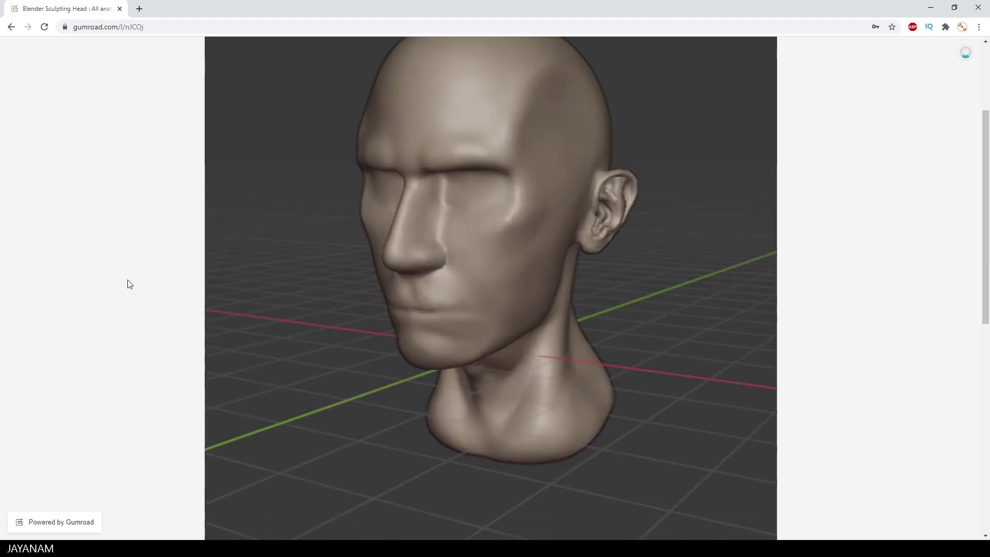
{"action": "scroll", "coordinate": [129, 285], "scroll_direction": "down", "scroll_amount": 5}
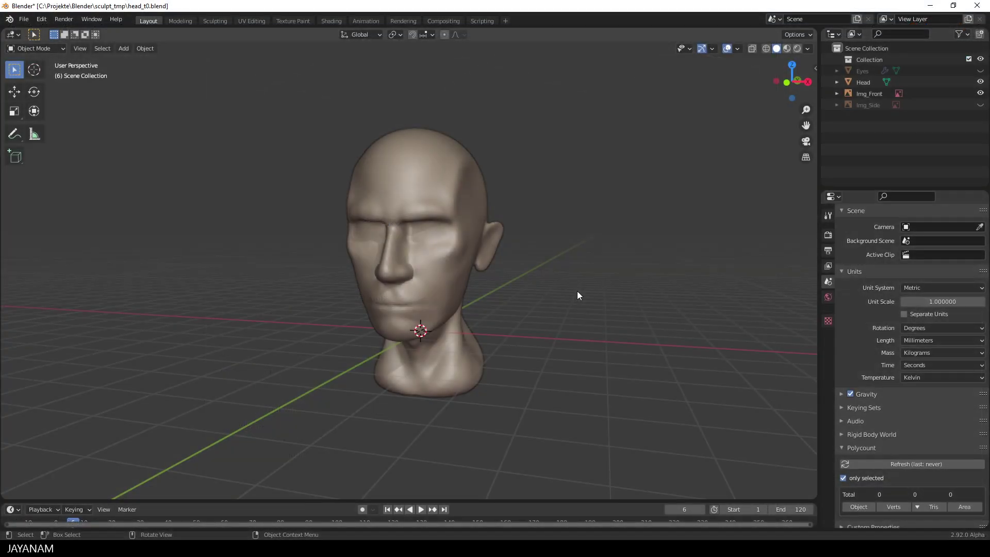
Add ear.png as a reference image in the right side view and move it outward beside the head, raising it slightly
{"action": "middle_click_drag", "start_coordinate": [606, 303], "coordinate": [536, 306]}
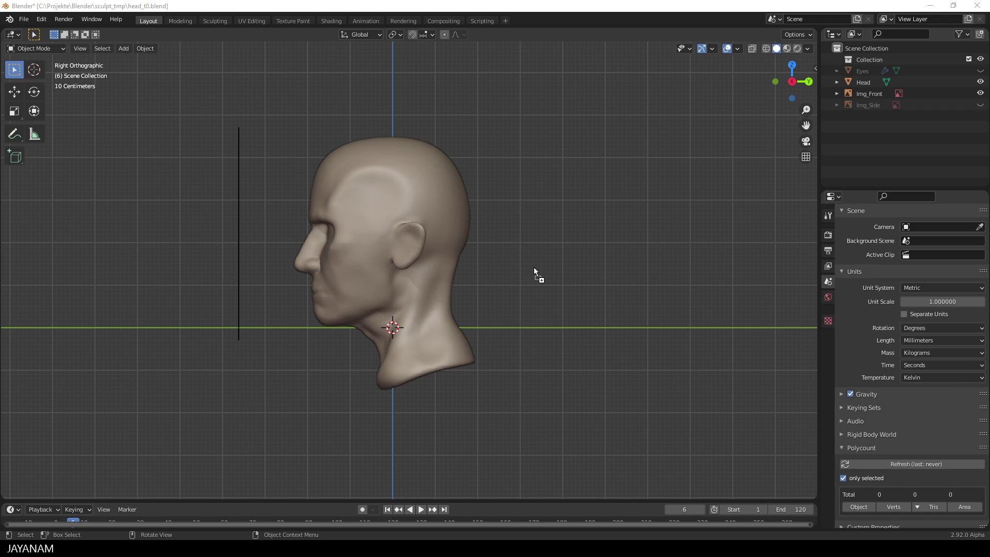
{"action": "left_click_drag", "start_coordinate": [533, 267], "coordinate": [534, 267]}
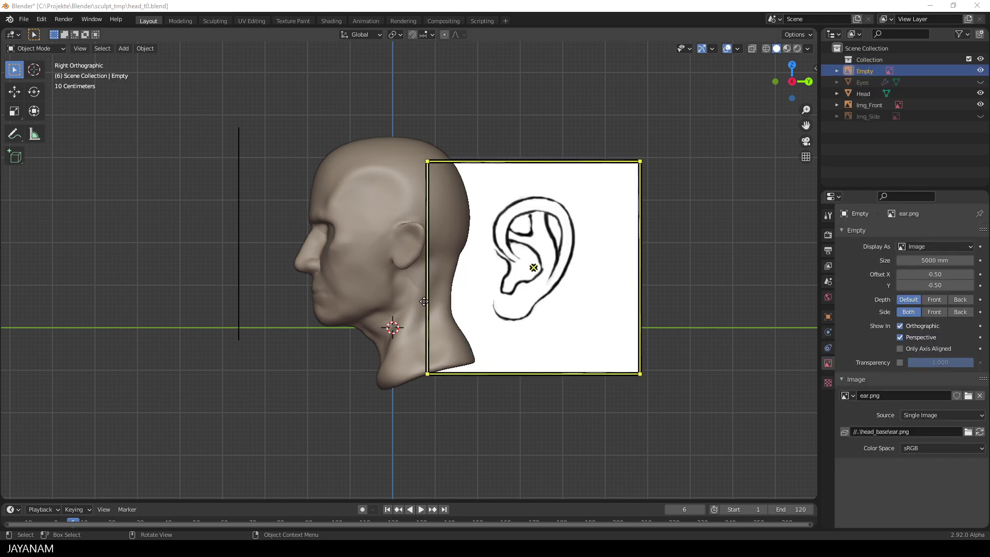
{"action": "scroll", "coordinate": [429, 301], "scroll_direction": "down", "scroll_amount": 4}
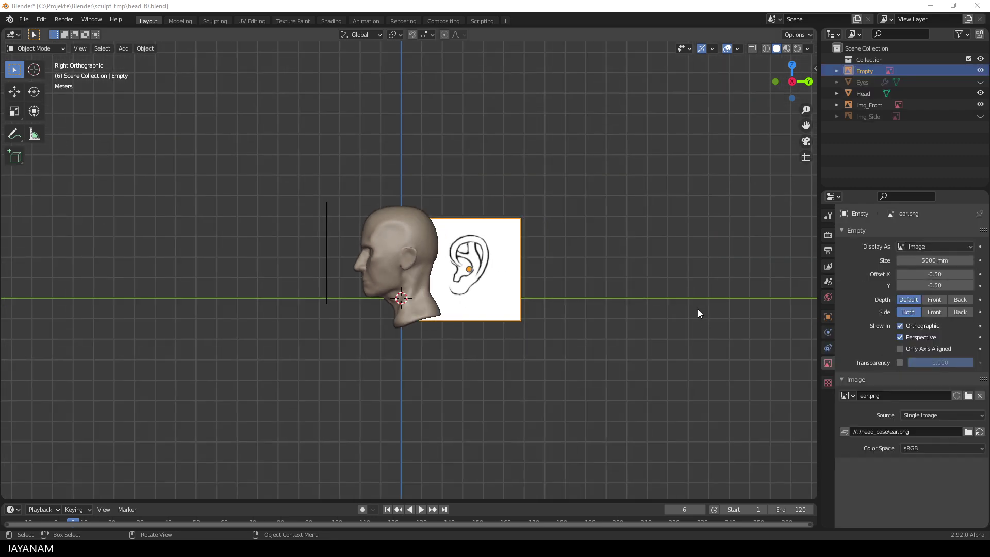
{"action": "middle_click_drag", "start_coordinate": [698, 308], "coordinate": [565, 299]}
{"action": "key", "text": "g"}
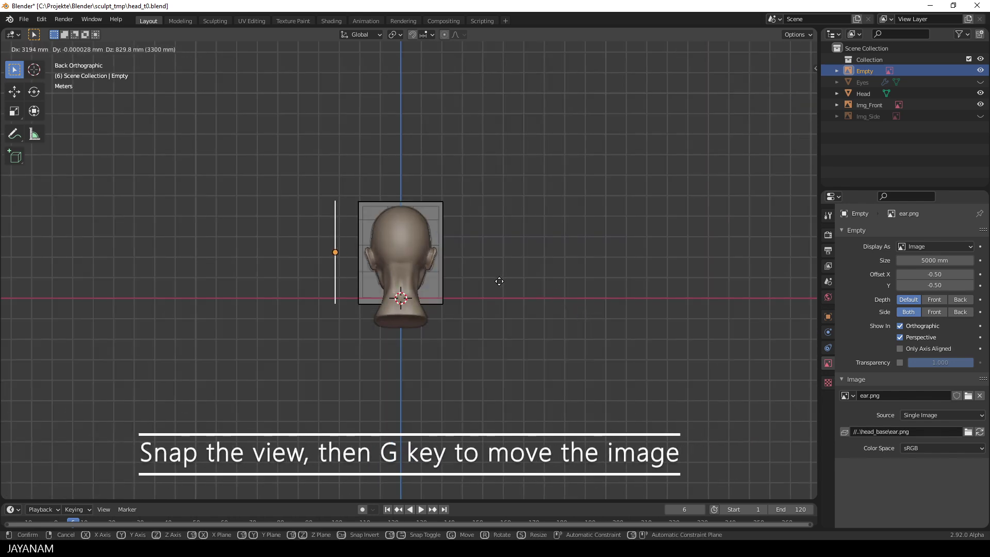
{"action": "left_click", "coordinate": [503, 278]}
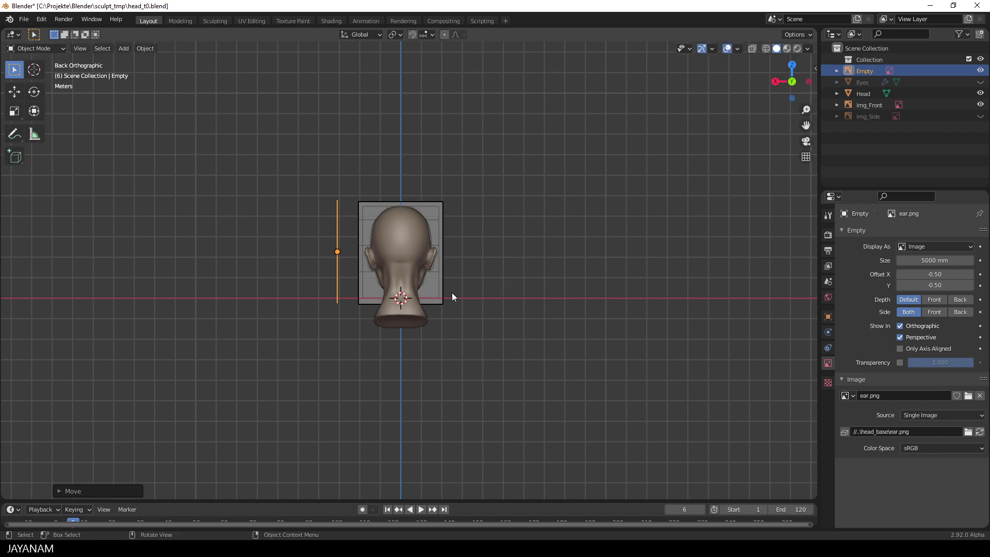
Enable transparency on the ear reference image at 0.198 and hide the image in perspective views
{"action": "middle_click_drag", "start_coordinate": [440, 294], "coordinate": [556, 303]}
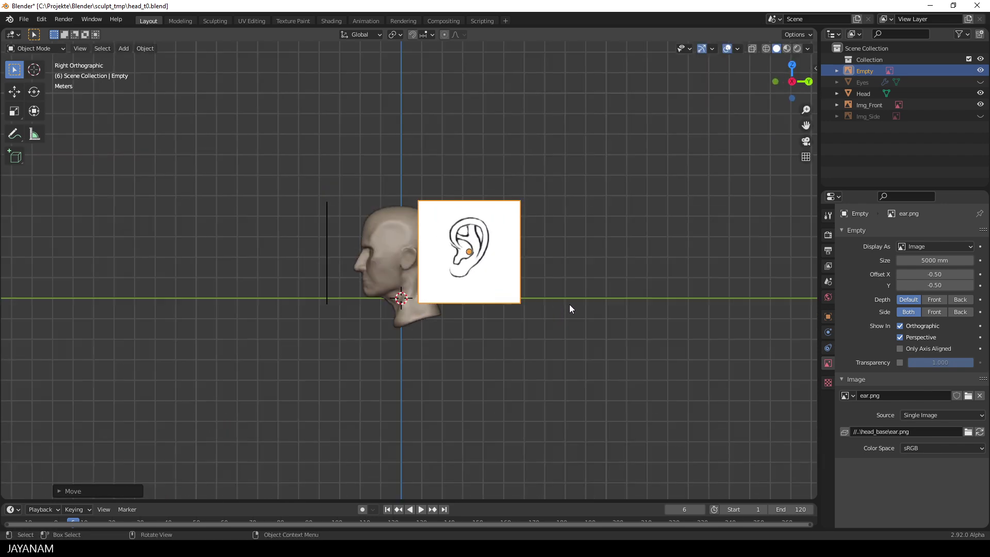
{"action": "left_click", "coordinate": [899, 362]}
{"action": "left_click_drag", "start_coordinate": [942, 364], "coordinate": [920, 364]}
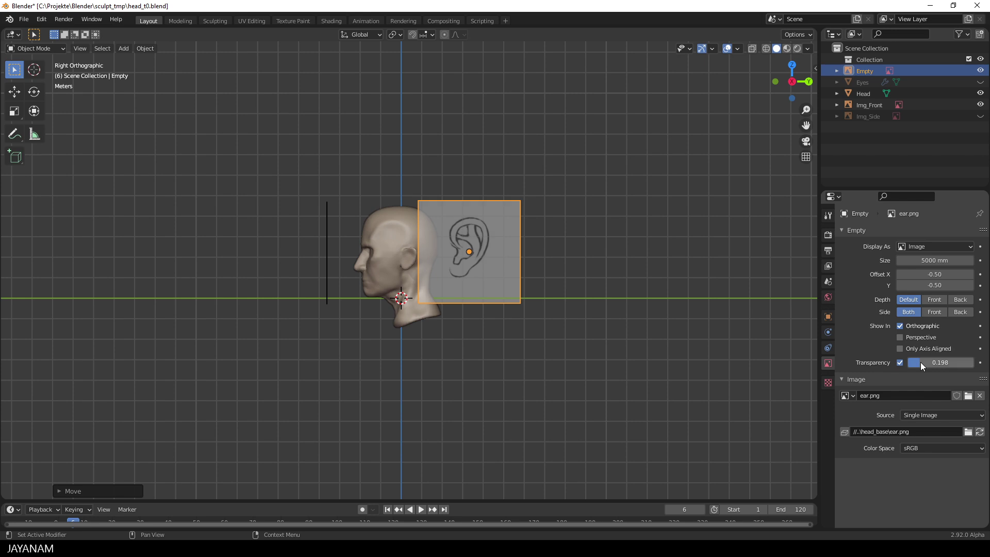
Move the ear reference image over the head's ear and scale it down to less than half its size
{"action": "scroll", "coordinate": [672, 302], "scroll_direction": "up", "scroll_amount": 5}
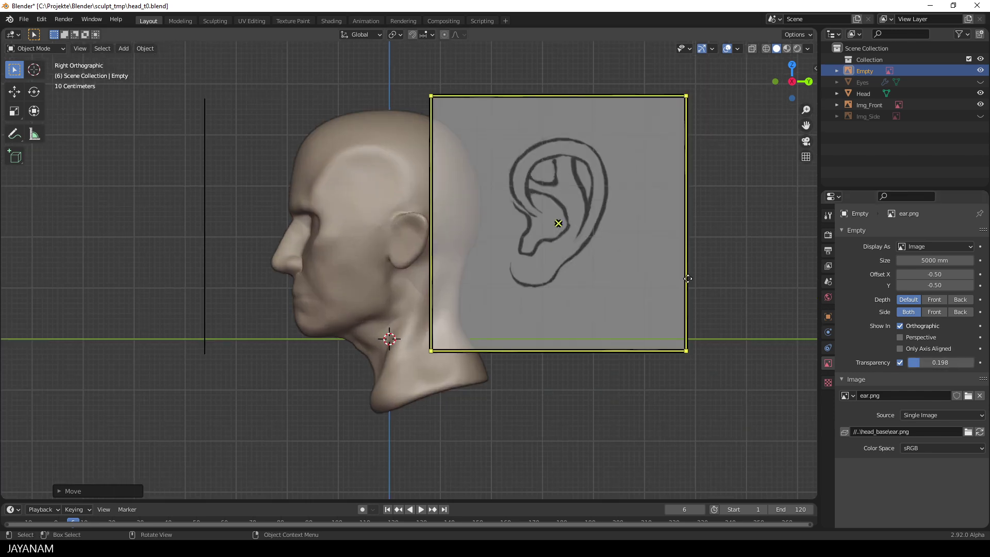
{"action": "left_click_drag", "start_coordinate": [687, 279], "coordinate": [540, 311]}
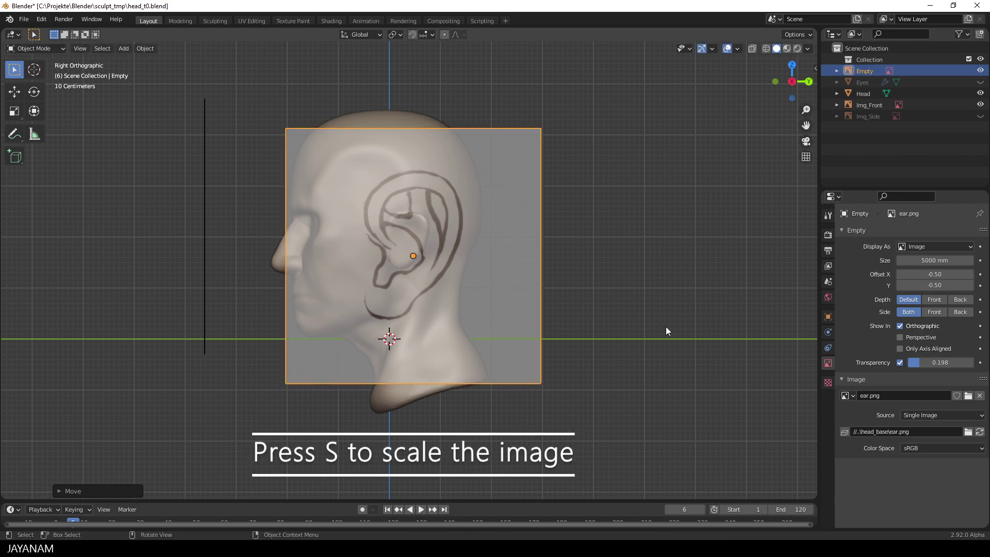
{"action": "key", "text": "s"}
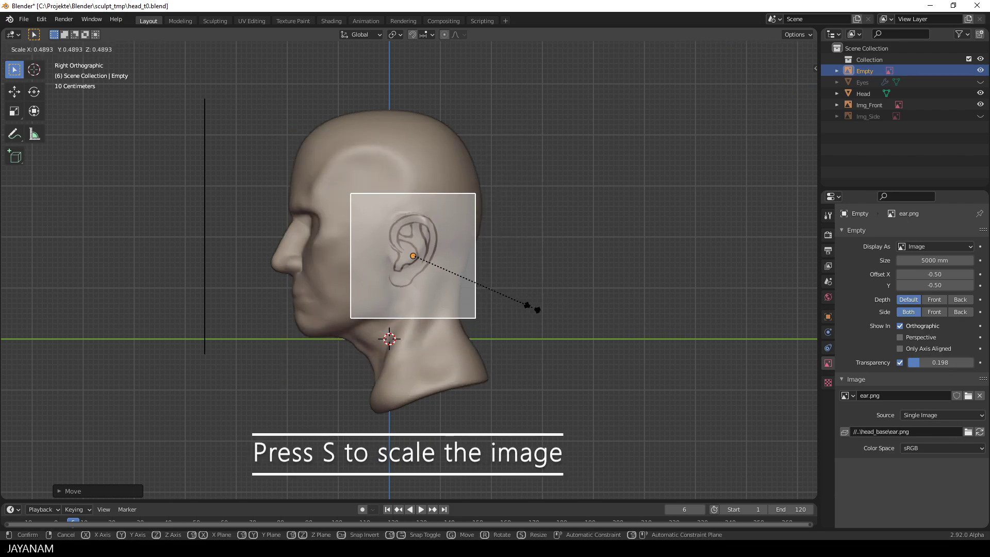
{"action": "left_click", "coordinate": [517, 308]}
{"action": "scroll", "coordinate": [559, 308], "scroll_direction": "up", "scroll_amount": 4}
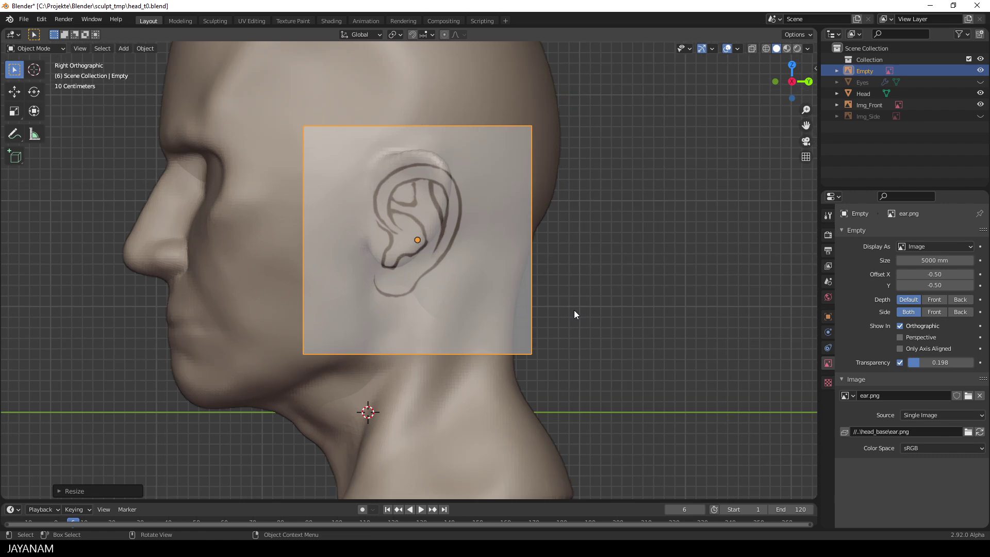
Align the ear drawing with the modelled ear by moving it upward, scaling it to about 0.9 and nudging its position
{"action": "key", "text": "g"}
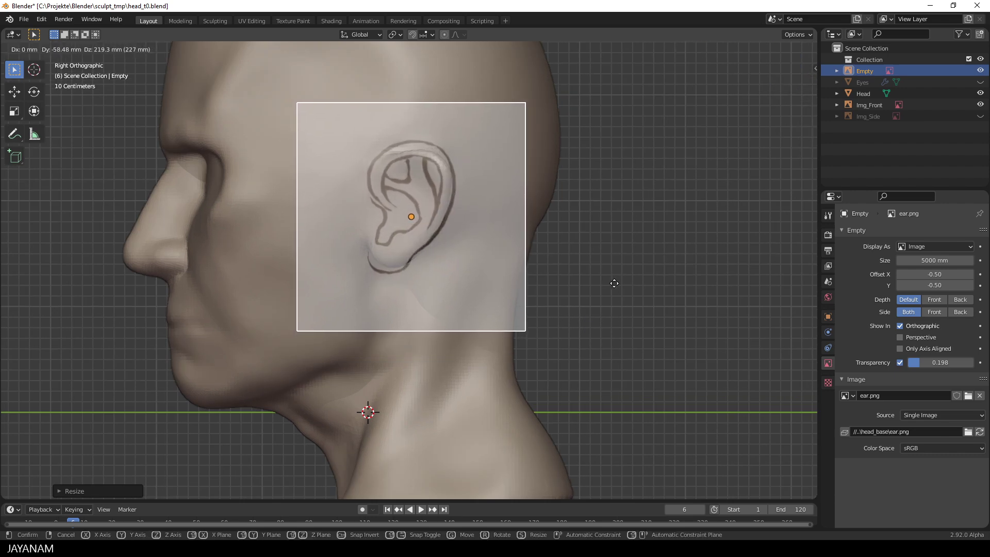
{"action": "left_click", "coordinate": [615, 283]}
{"action": "key", "text": "s"}
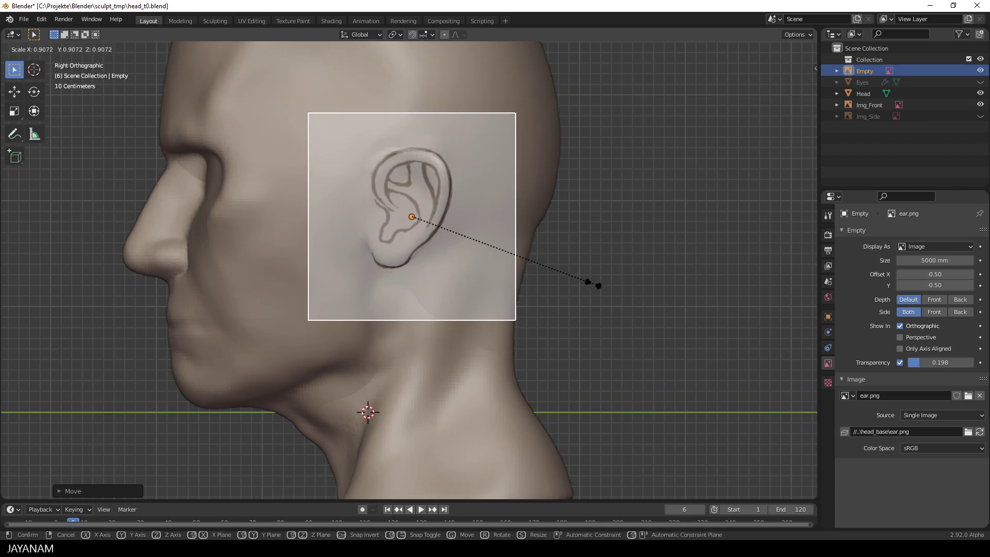
{"action": "left_click", "coordinate": [591, 283]}
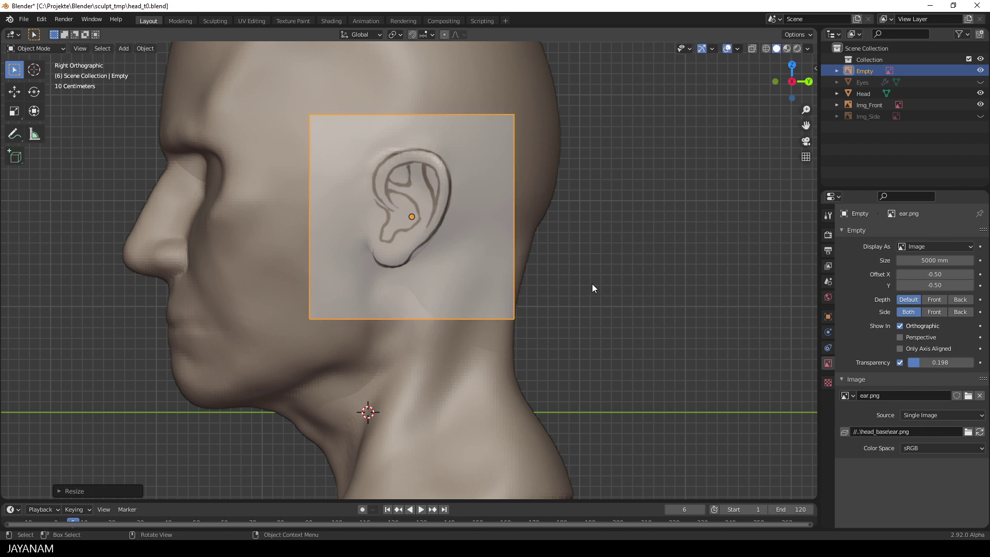
{"action": "scroll", "coordinate": [625, 283], "scroll_direction": "up", "scroll_amount": 2}
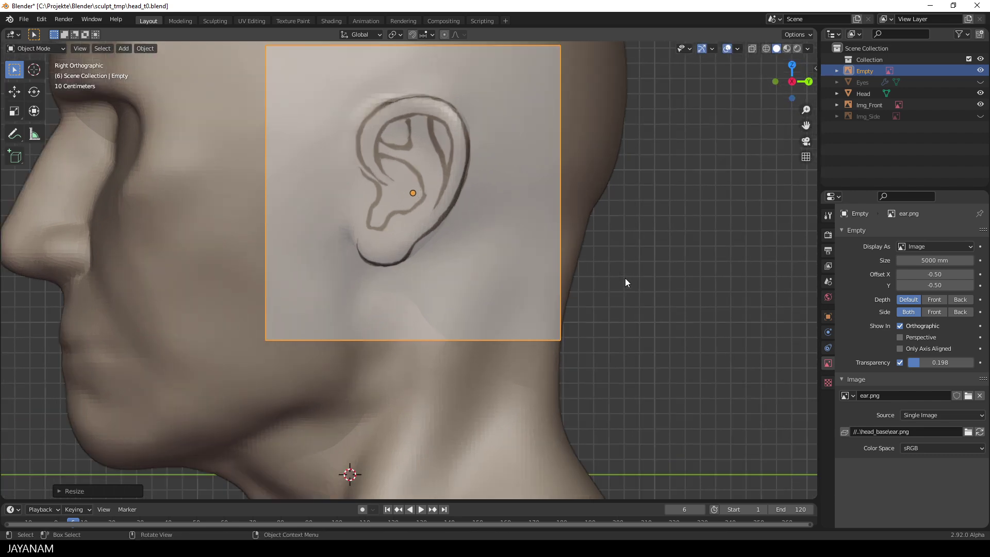
{"action": "key", "text": "g"}
{"action": "left_click", "coordinate": [624, 282]}
{"action": "scroll", "coordinate": [692, 204], "scroll_direction": "down", "scroll_amount": 1}
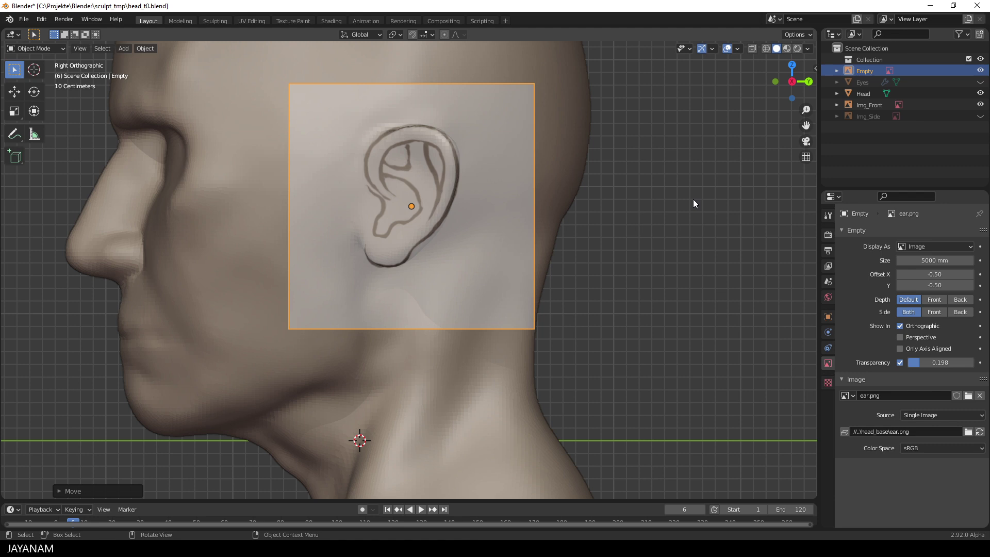
{"action": "scroll", "coordinate": [681, 209], "scroll_direction": "down", "scroll_amount": 1}
{"action": "scroll", "coordinate": [673, 220], "scroll_direction": "up", "scroll_amount": 2}
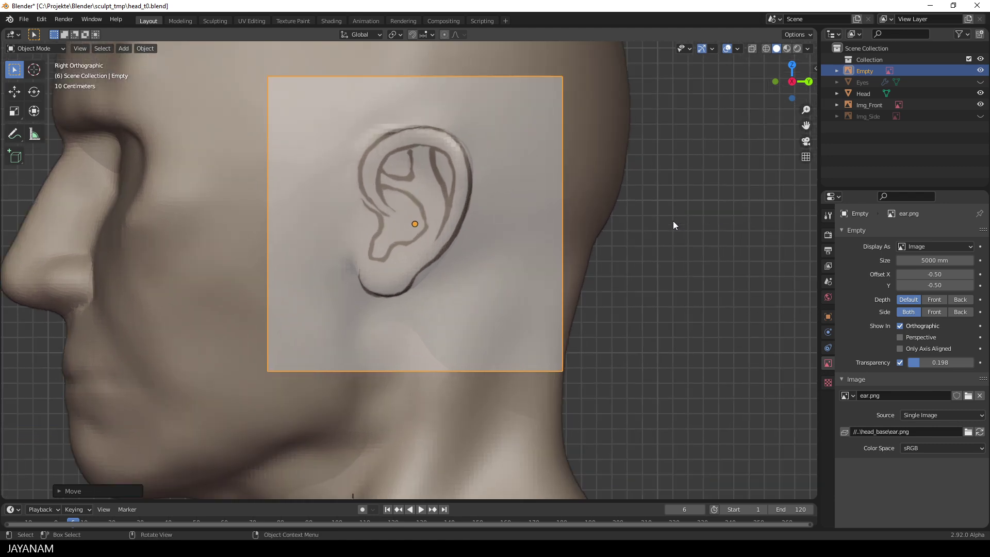
Save the file as head_t1.blend in the head_base folder and switch the head mesh to Sculpt Mode
{"action": "key", "text": "ctrl+s"}
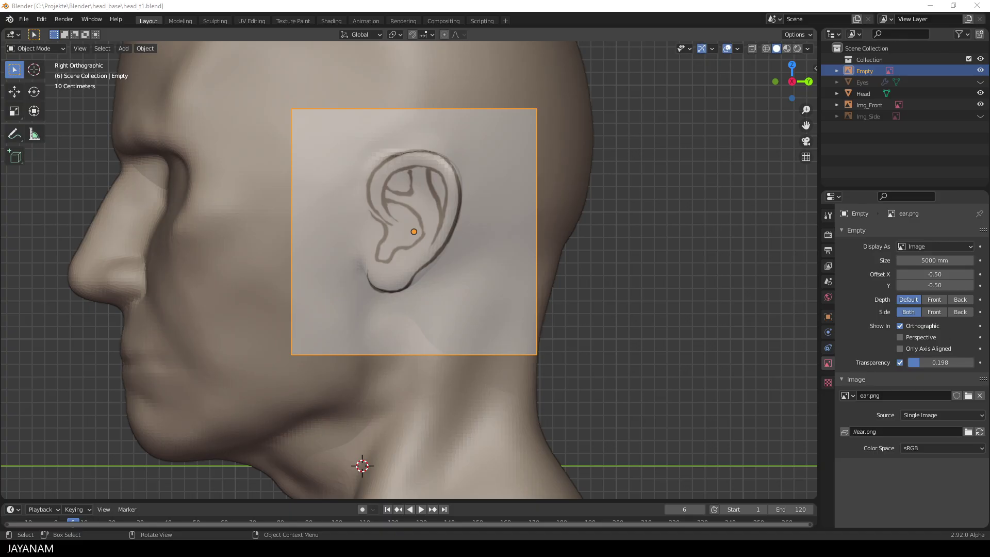
{"action": "left_click", "coordinate": [565, 157]}
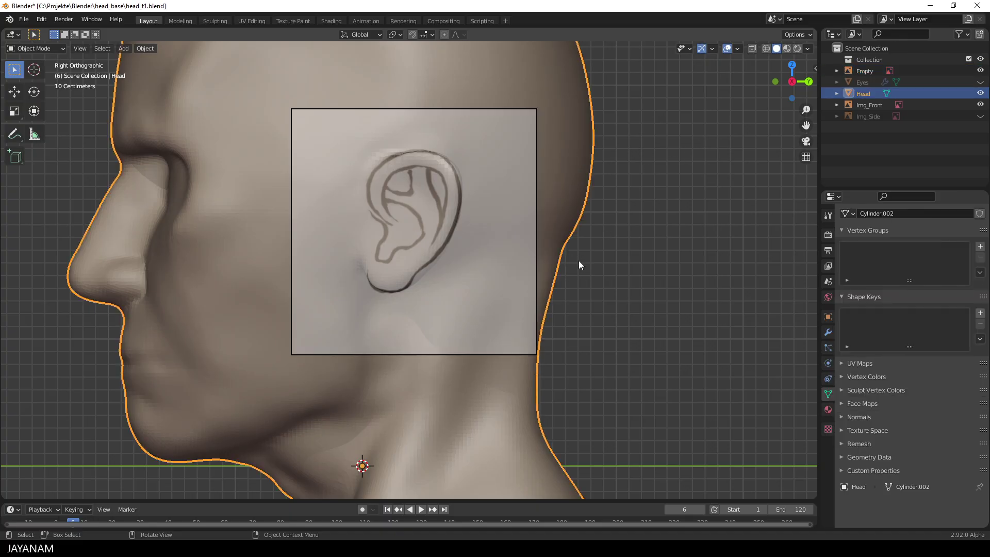
{"action": "key", "text": "ctrl+Tab"}
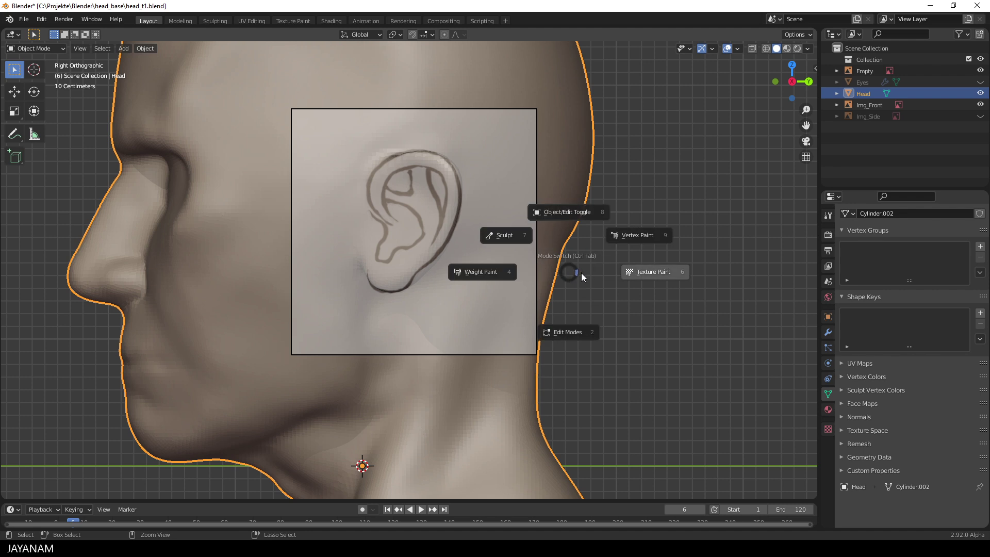
{"action": "left_click", "coordinate": [520, 238]}
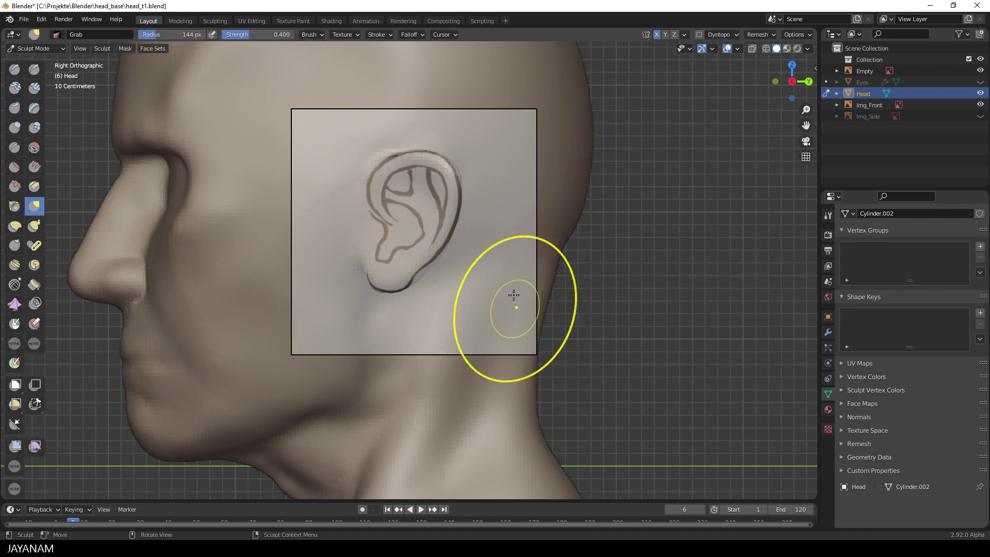
Choose the Inflate/Deflate brush and set its radius to 39 px for sculpting the ear
{"action": "middle_click_drag", "start_coordinate": [547, 267], "coordinate": [559, 303], "text": "shift"}
{"action": "middle_click_drag", "start_coordinate": [559, 303], "coordinate": [541, 237], "text": "ctrl"}
{"action": "key", "text": "f"}
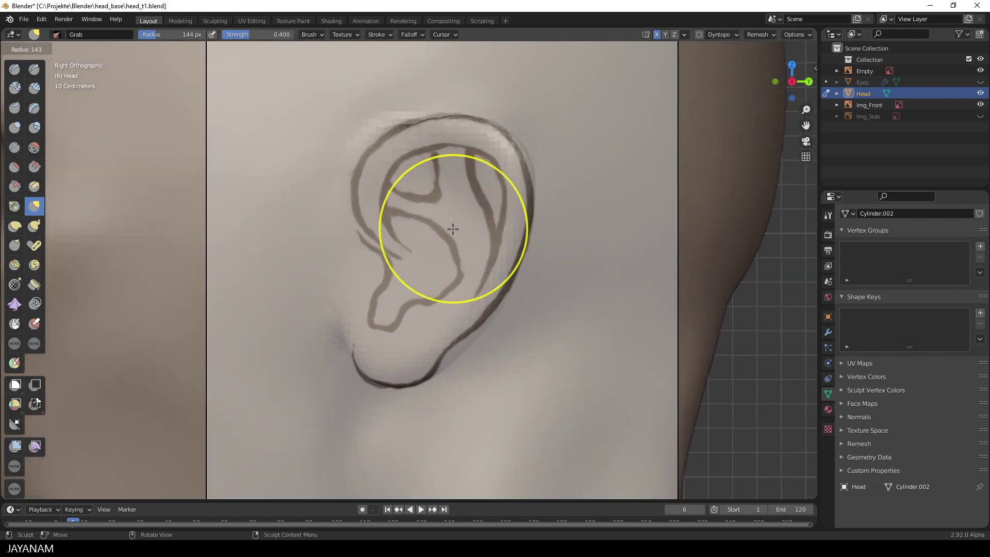
{"action": "left_click", "coordinate": [405, 227]}
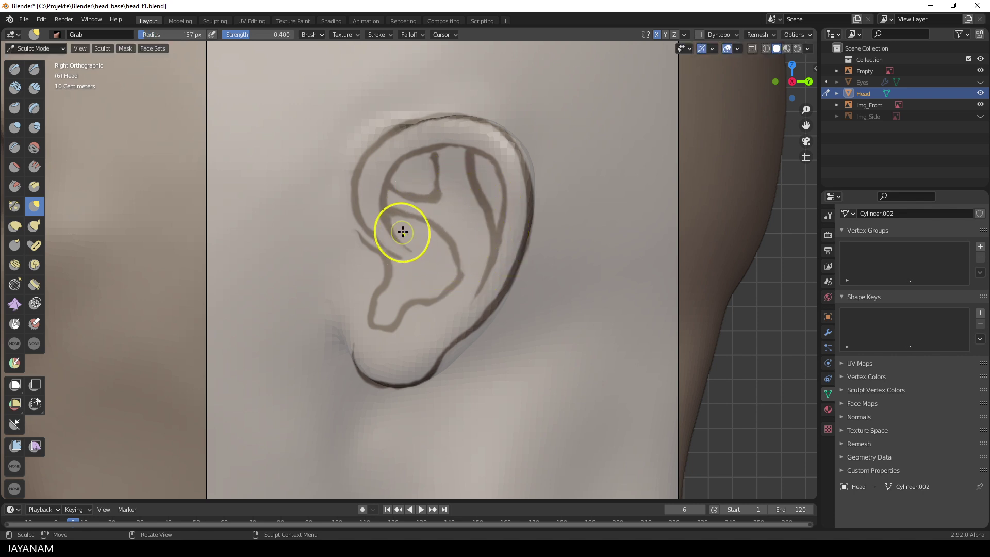
{"action": "left_click", "coordinate": [15, 128]}
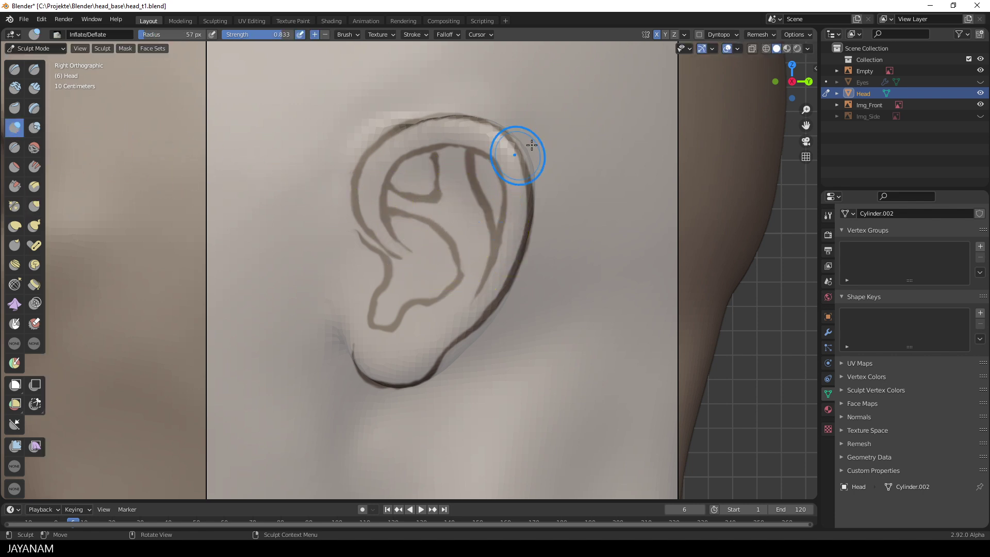
{"action": "key", "text": "f"}
{"action": "left_click", "coordinate": [398, 199]}
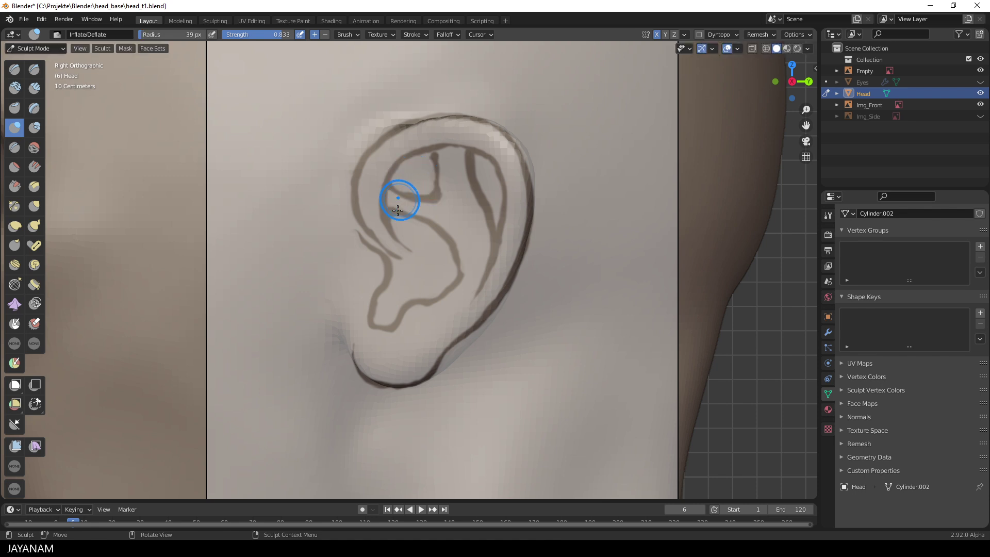
Inflate the ear's outer rim along the drawn helix, from the front curve over to the rear edge
{"action": "middle_click_drag", "start_coordinate": [404, 209], "coordinate": [407, 193], "text": "ctrl"}
{"action": "left_click_drag", "start_coordinate": [362, 173], "coordinate": [384, 234]}
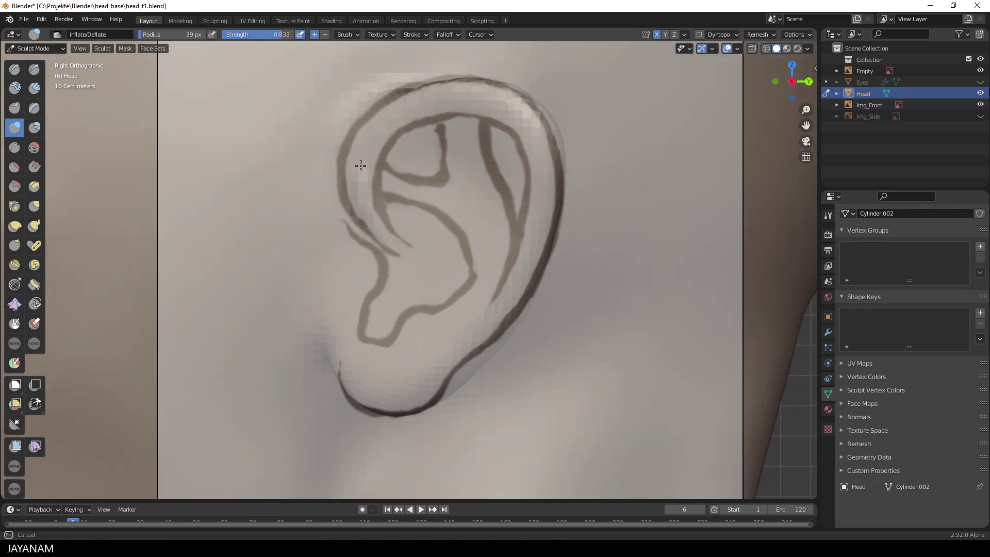
{"action": "mouse_move", "coordinate": [524, 128]}
{"action": "left_mouse_down"}
{"action": "mouse_move", "coordinate": [530, 235]}
{"action": "mouse_move", "coordinate": [488, 330]}
{"action": "left_mouse_up"}
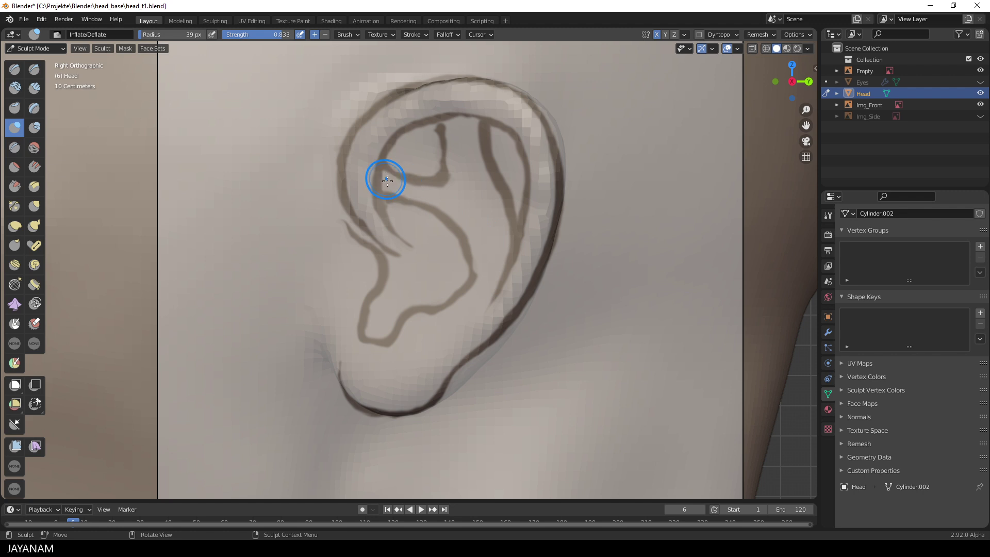
Deflate the ear's inner hollows inside the drawn outlines: the upper triangular pocket, the rear groove and the central concha
{"action": "left_click_drag", "start_coordinate": [410, 147], "coordinate": [436, 137], "text": "ctrl"}
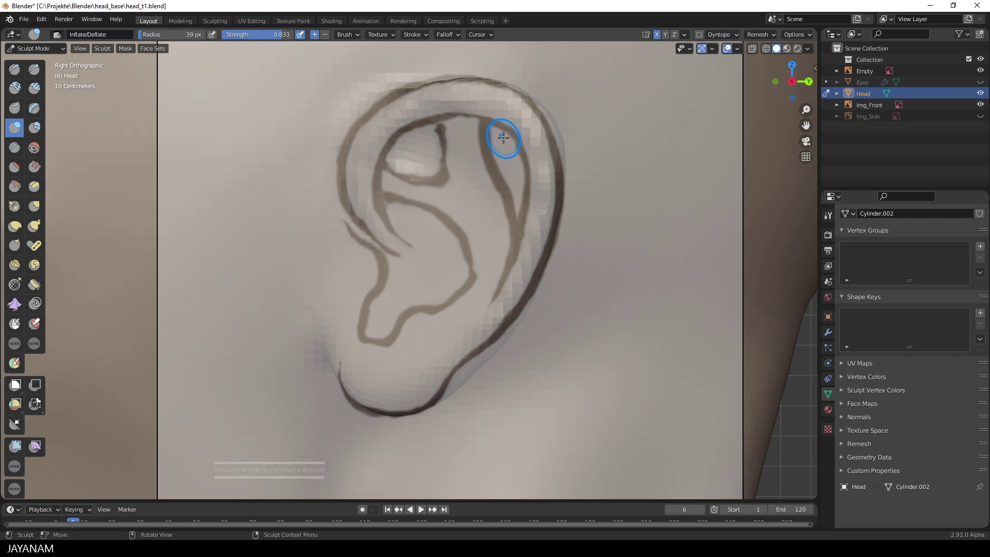
{"action": "mouse_move", "coordinate": [504, 139]}
{"action": "left_mouse_down", "text": "ctrl"}
{"action": "mouse_move", "coordinate": [506, 158]}
{"action": "mouse_move", "coordinate": [504, 145]}
{"action": "left_mouse_up", "text": "ctrl"}
{"action": "mouse_move", "coordinate": [413, 227]}
{"action": "left_mouse_down", "text": "ctrl"}
{"action": "mouse_move", "coordinate": [428, 299]}
{"action": "mouse_move", "coordinate": [398, 271]}
{"action": "left_mouse_up", "text": "ctrl"}
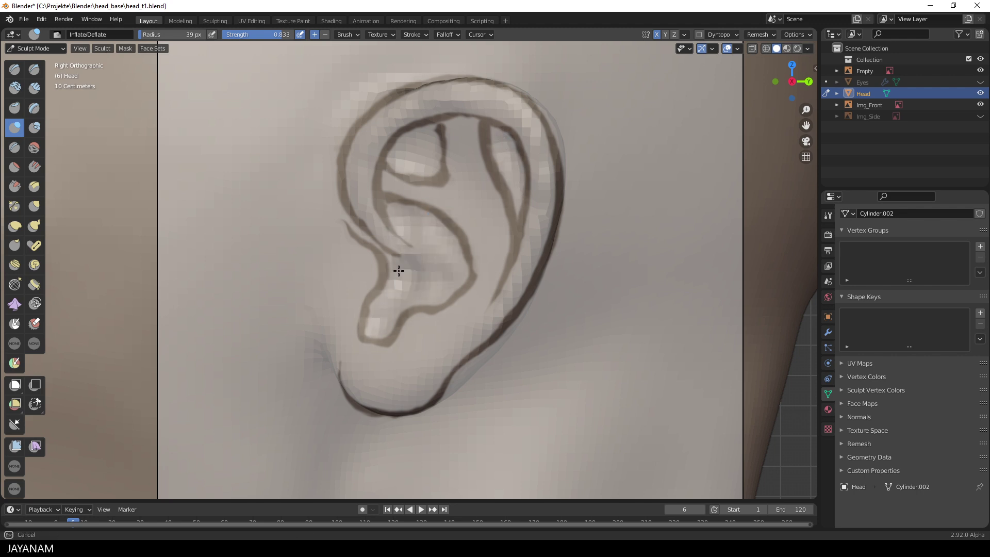
{"action": "left_click_drag", "start_coordinate": [421, 239], "coordinate": [447, 248], "text": "ctrl"}
Inflate the raised areas bordering the ear's central hollow, at its front edge, lower notch and lower rear edge
{"action": "left_click_drag", "start_coordinate": [371, 251], "coordinate": [373, 268]}
{"action": "mouse_move", "coordinate": [362, 304]}
{"action": "left_mouse_down"}
{"action": "mouse_move", "coordinate": [362, 341]}
{"action": "mouse_move", "coordinate": [379, 355]}
{"action": "left_mouse_up"}
{"action": "left_click_drag", "start_coordinate": [408, 330], "coordinate": [464, 301]}
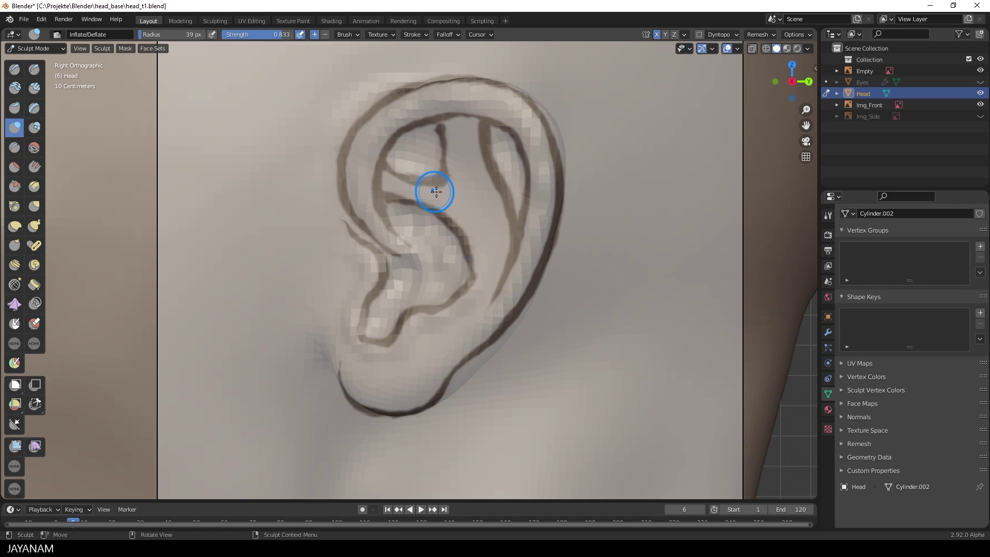
Inflate the antihelix ridge, the upper earlobe and the front rim, and deflate the concha across to the front edge
{"action": "left_click_drag", "start_coordinate": [436, 192], "coordinate": [462, 222]}
{"action": "mouse_move", "coordinate": [467, 229]}
{"action": "left_mouse_down"}
{"action": "mouse_move", "coordinate": [451, 163]}
{"action": "mouse_move", "coordinate": [464, 126]}
{"action": "mouse_move", "coordinate": [490, 193]}
{"action": "mouse_move", "coordinate": [463, 340]}
{"action": "left_mouse_up"}
{"action": "left_click_drag", "start_coordinate": [502, 309], "coordinate": [436, 338]}
{"action": "left_click_drag", "start_coordinate": [379, 363], "coordinate": [427, 355]}
{"action": "left_click_drag", "start_coordinate": [361, 206], "coordinate": [362, 221]}
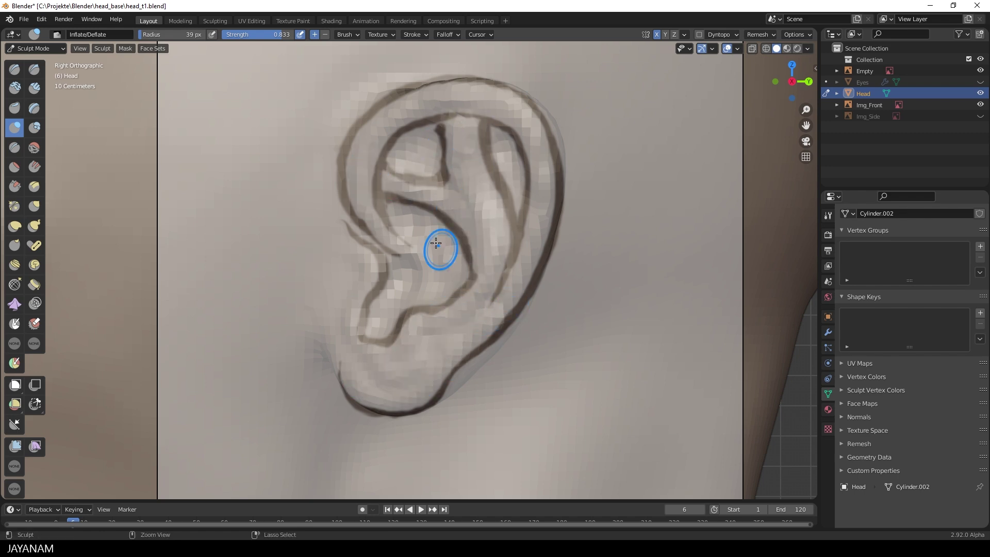
{"action": "mouse_move", "coordinate": [440, 251]}
{"action": "left_mouse_down", "text": "ctrl"}
{"action": "mouse_move", "coordinate": [374, 309]}
{"action": "mouse_move", "coordinate": [356, 271]}
{"action": "left_mouse_up", "text": "ctrl"}
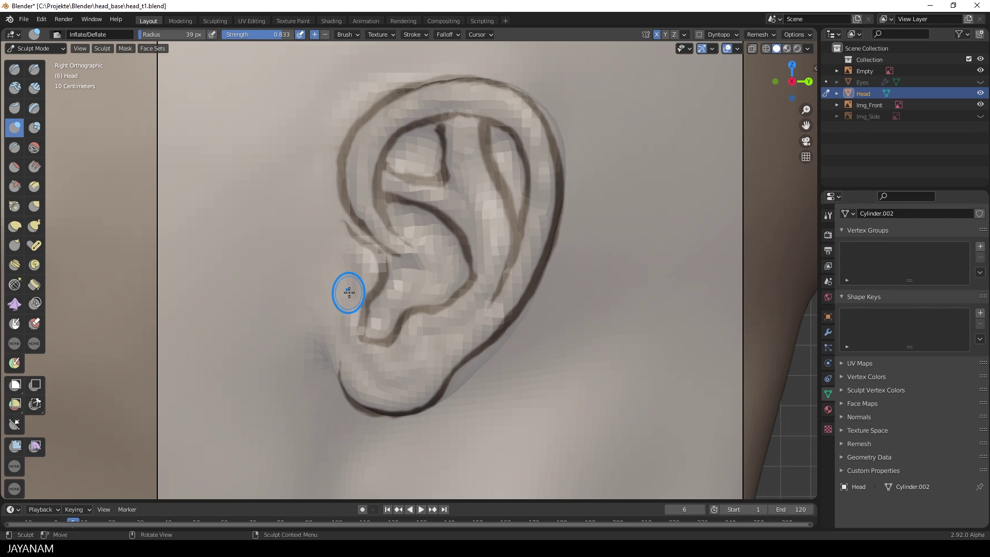
Hide the ear reference image to expose the sculpted ear
{"action": "left_click", "coordinate": [737, 50]}
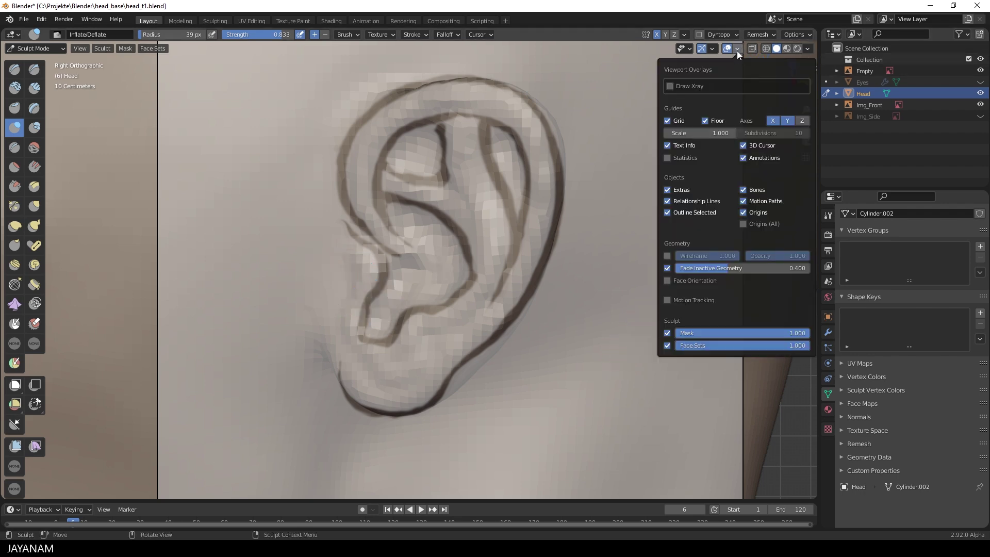
{"action": "left_click", "coordinate": [668, 157]}
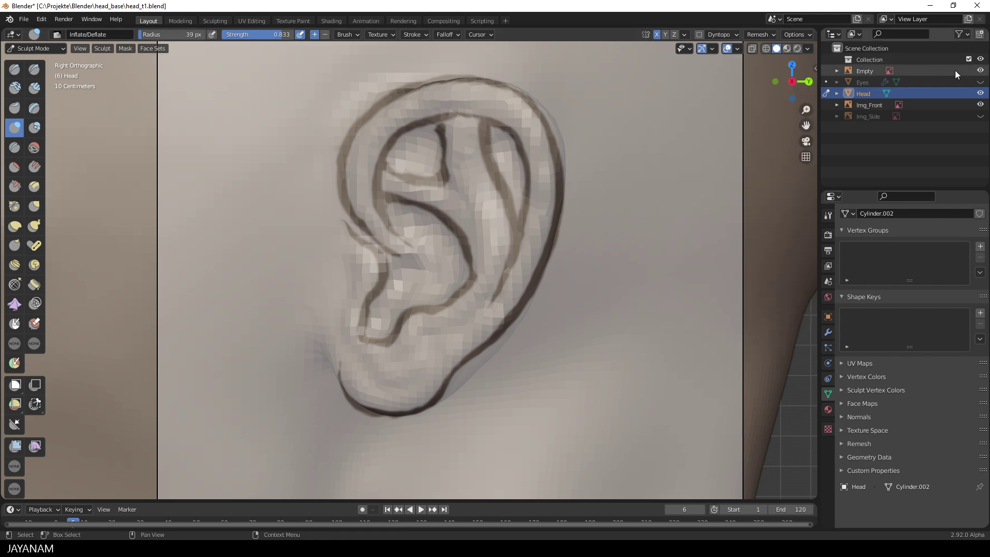
{"action": "left_click", "coordinate": [980, 71]}
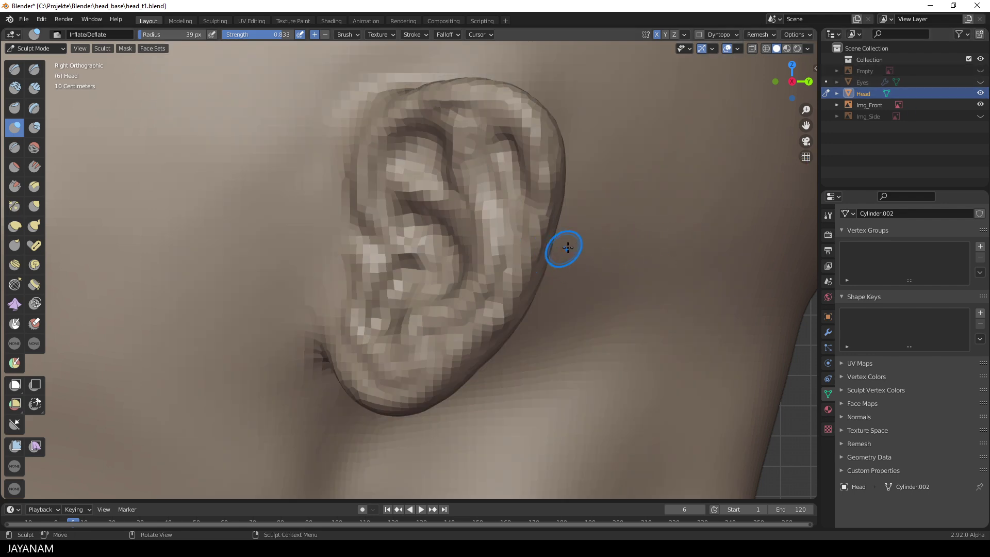
Touch up the crease behind the earlobe with the Inflate/Deflate brush and check the ear from behind and the side
{"action": "scroll", "coordinate": [578, 248], "scroll_direction": "down", "scroll_amount": 5}
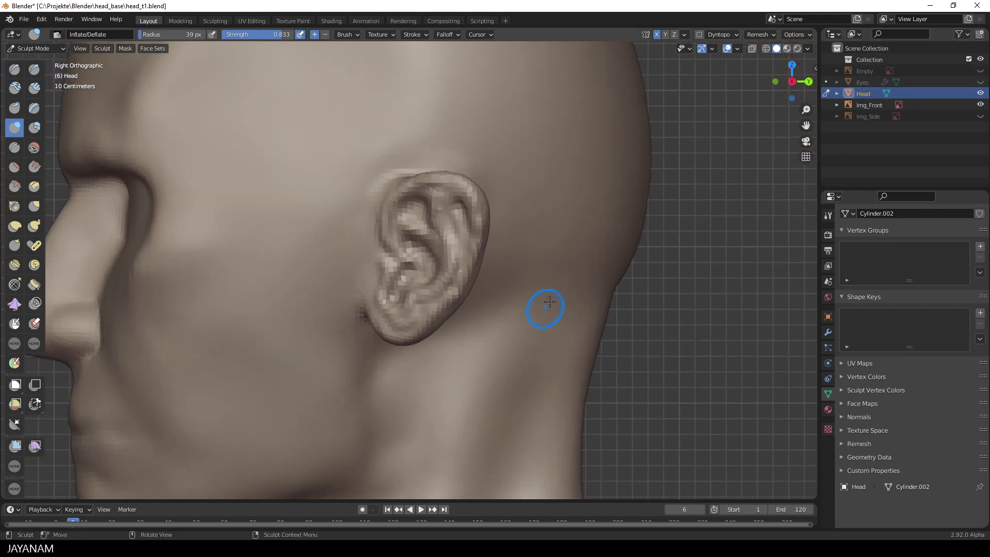
{"action": "middle_click_drag", "start_coordinate": [545, 303], "coordinate": [177, 199]}
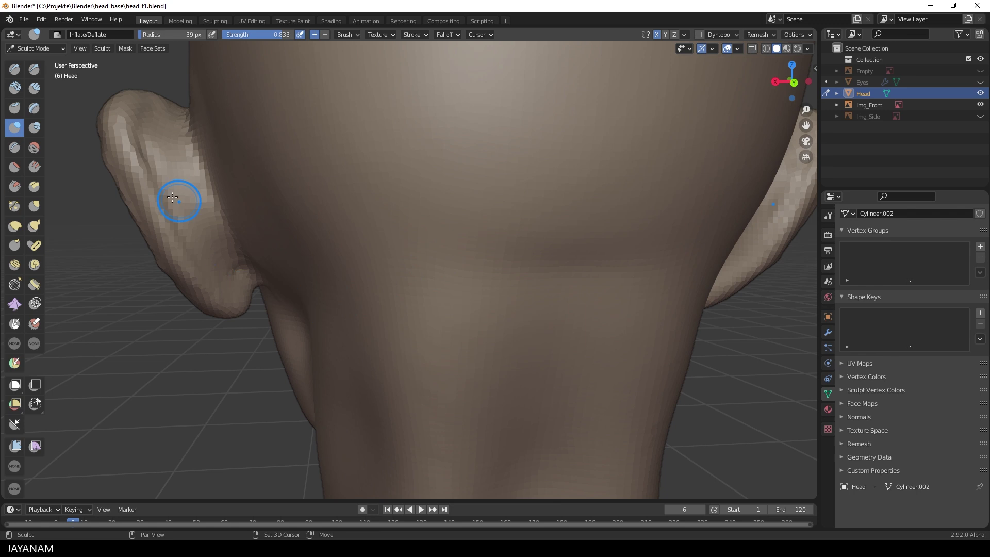
{"action": "middle_click_drag", "start_coordinate": [319, 119], "coordinate": [333, 83]}
{"action": "mouse_move", "coordinate": [255, 242]}
{"action": "left_mouse_down"}
{"action": "mouse_move", "coordinate": [243, 203]}
{"action": "mouse_move", "coordinate": [259, 247]}
{"action": "left_mouse_up"}
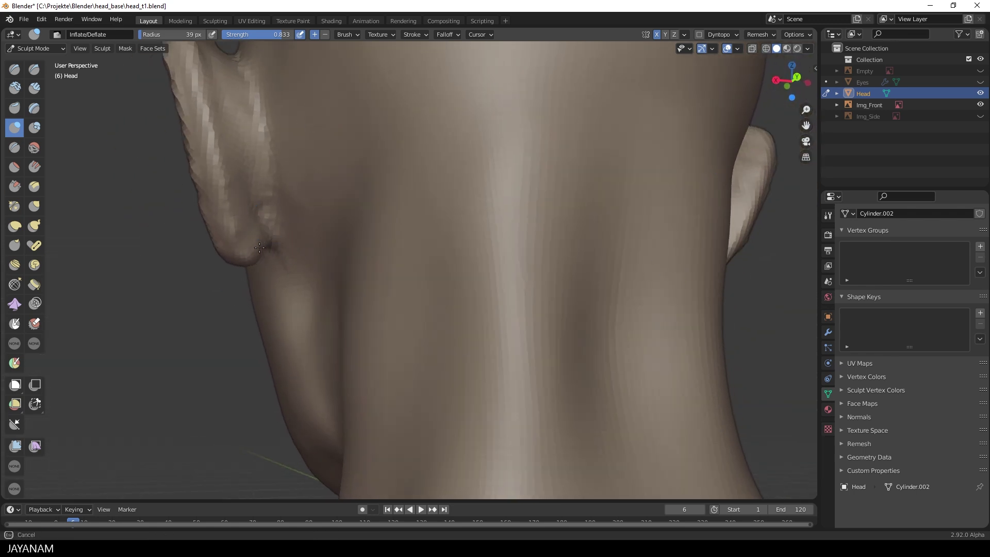
{"action": "middle_click_drag", "start_coordinate": [221, 110], "coordinate": [510, 215]}
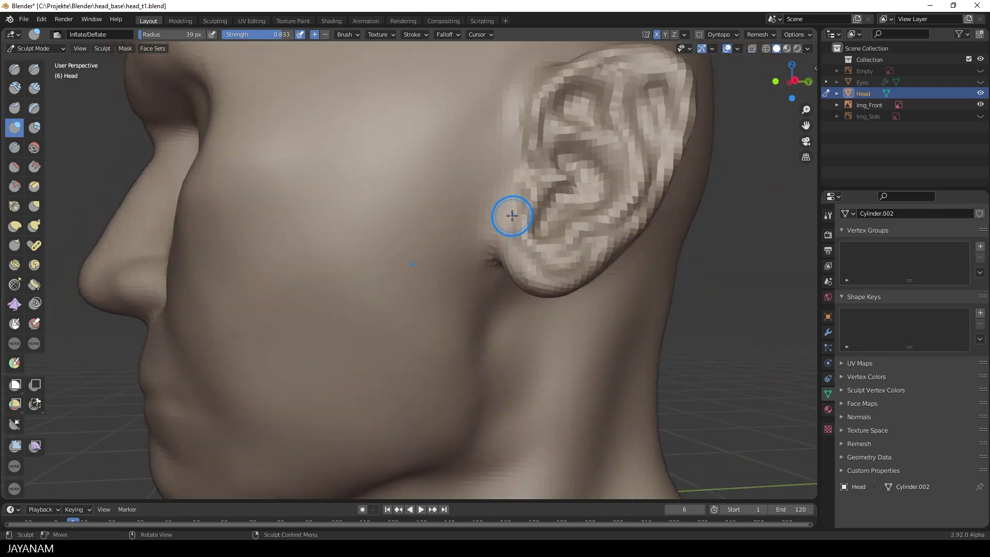
{"action": "scroll", "coordinate": [513, 288], "scroll_direction": "up", "scroll_amount": 3}
{"action": "scroll", "coordinate": [513, 287], "scroll_direction": "down", "scroll_amount": 3}
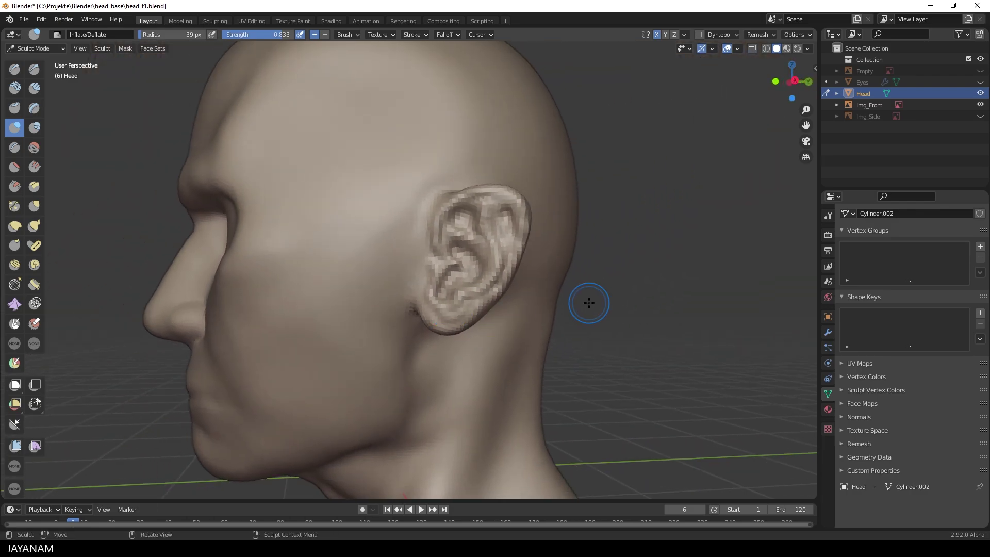
Set a finer voxel size for the head and voxel remesh it
{"action": "key", "text": "r"}
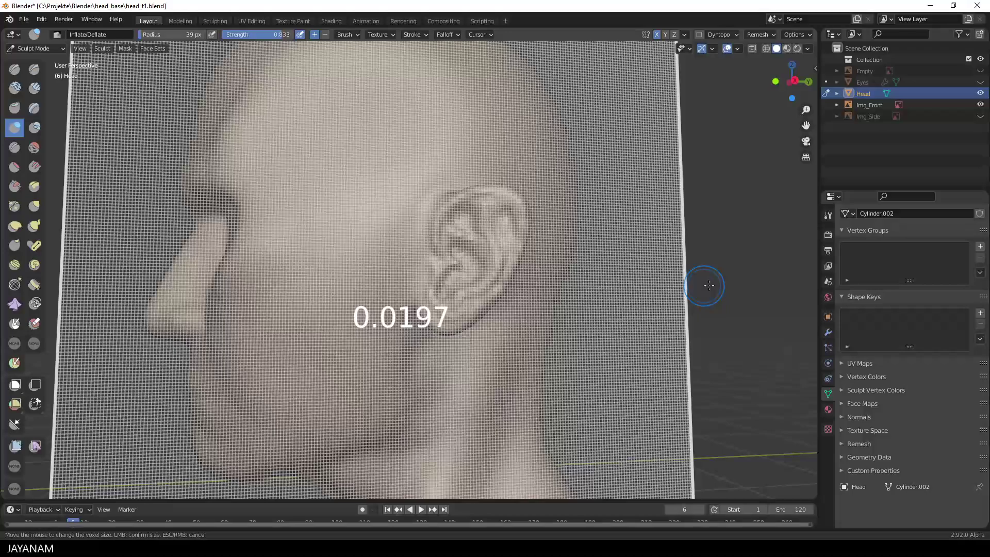
{"action": "left_click", "coordinate": [754, 279]}
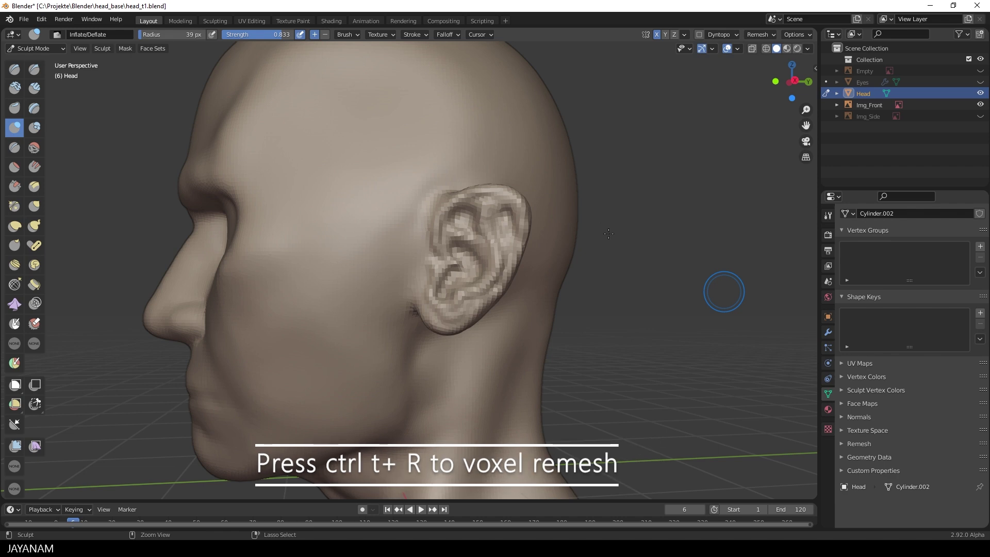
{"action": "key", "text": "ctrl+r"}
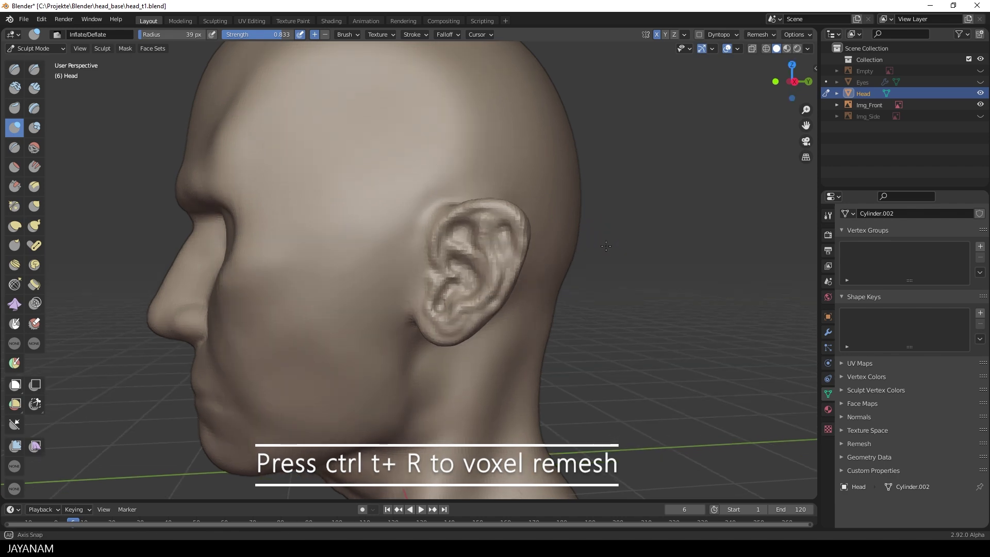
Show the ear reference image again over the head in the right orthographic view
{"action": "key", "text": "KP_3"}
{"action": "middle_click_drag", "start_coordinate": [620, 235], "coordinate": [658, 195], "text": "shift"}
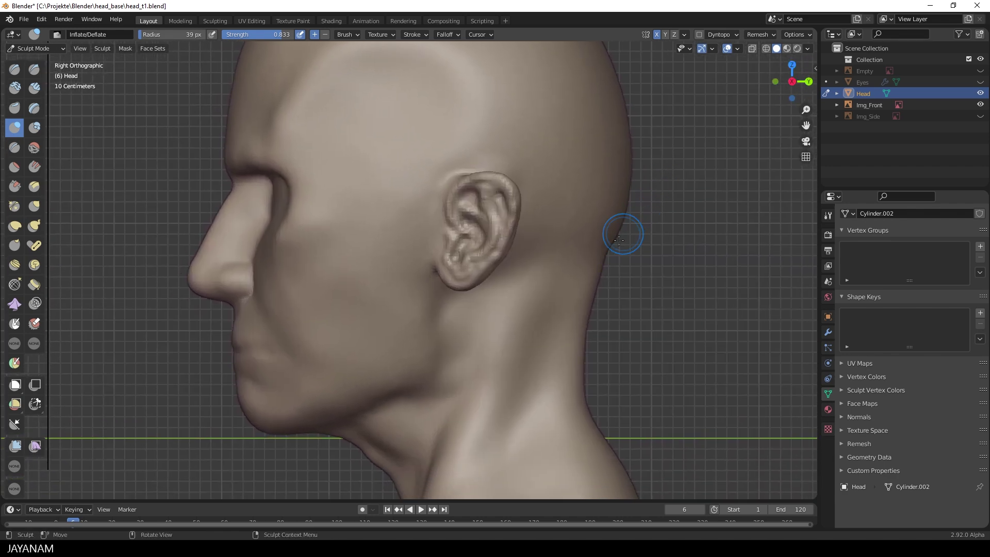
{"action": "left_click", "coordinate": [979, 71]}
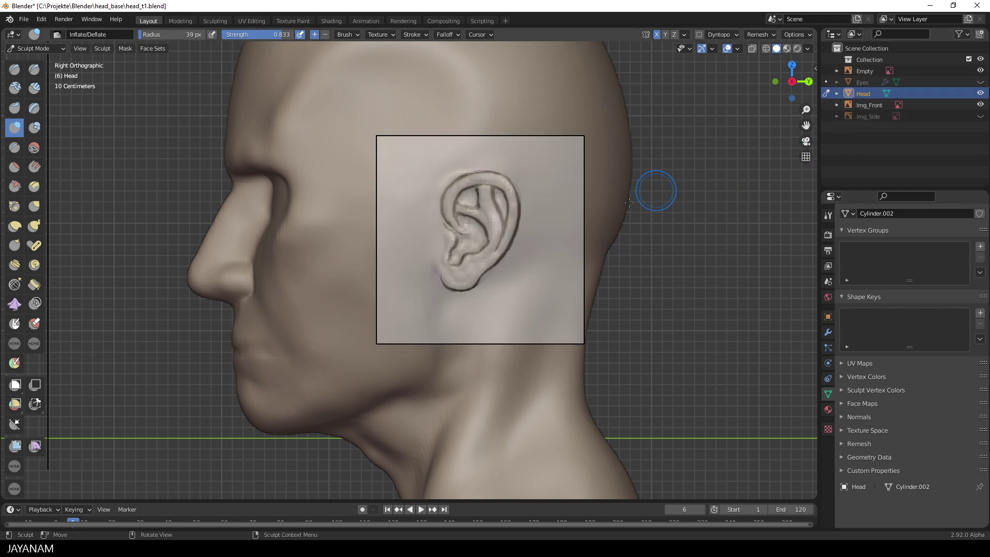
{"action": "scroll", "coordinate": [607, 190], "scroll_direction": "up", "scroll_amount": 4}
{"action": "middle_click_drag", "start_coordinate": [612, 168], "coordinate": [545, 197], "text": "shift"}
{"action": "scroll", "coordinate": [479, 214], "scroll_direction": "up", "scroll_amount": 2}
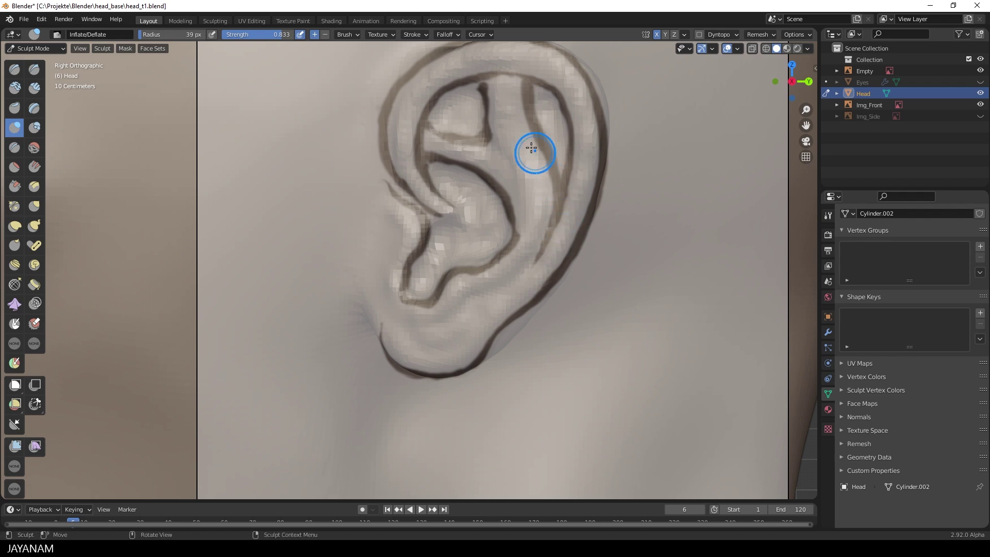
Refine the antihelix ridge, the triangular pocket and the upper rear rim with the Inflate/Deflate brush, following the drawn outlines
{"action": "left_click_drag", "start_coordinate": [518, 124], "coordinate": [526, 162]}
{"action": "left_click_drag", "start_coordinate": [550, 102], "coordinate": [539, 92]}
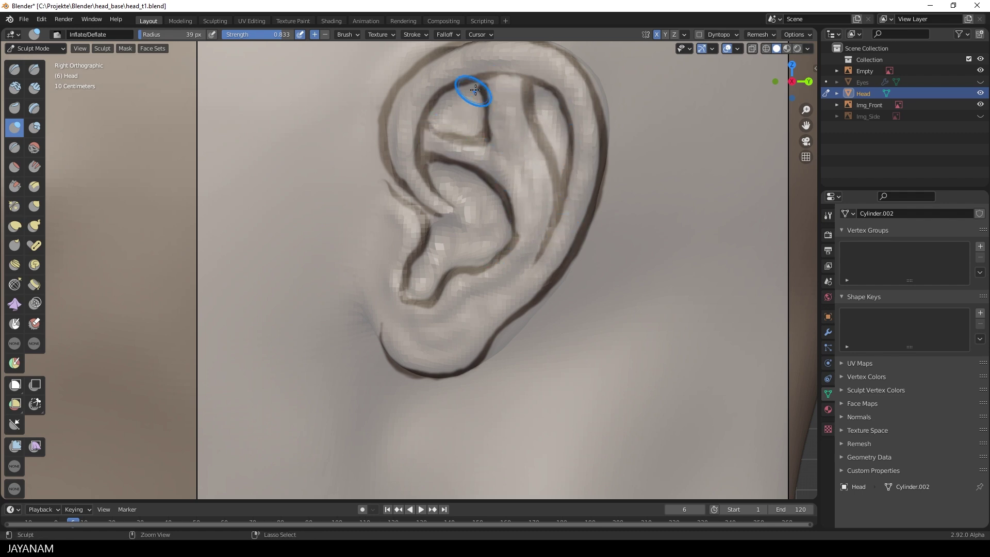
{"action": "left_click_drag", "start_coordinate": [465, 120], "coordinate": [455, 76]}
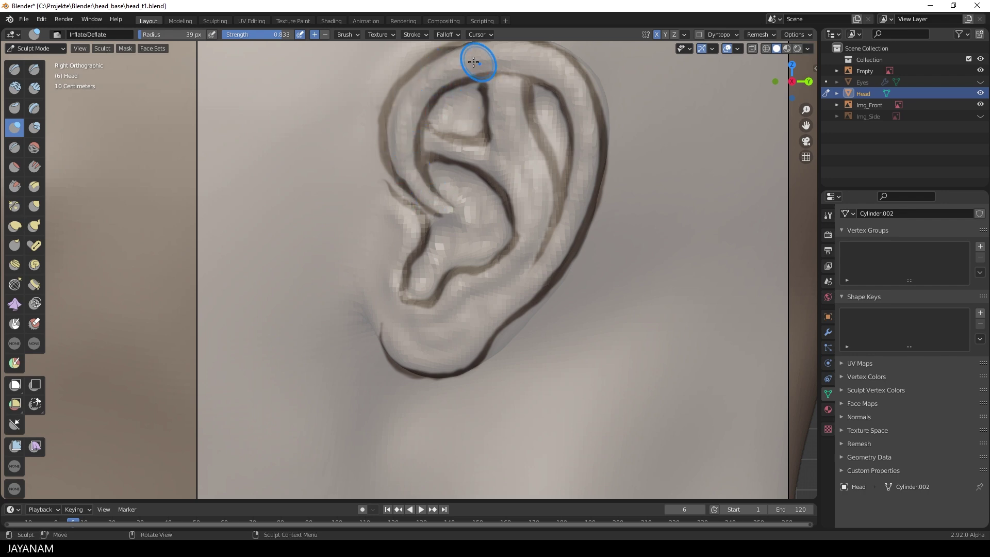
{"action": "left_click_drag", "start_coordinate": [569, 91], "coordinate": [586, 114]}
Hide the ear reference image and smooth the upper part of the antihelix ridge
{"action": "middle_click_drag", "start_coordinate": [560, 286], "coordinate": [561, 335], "text": "ctrl"}
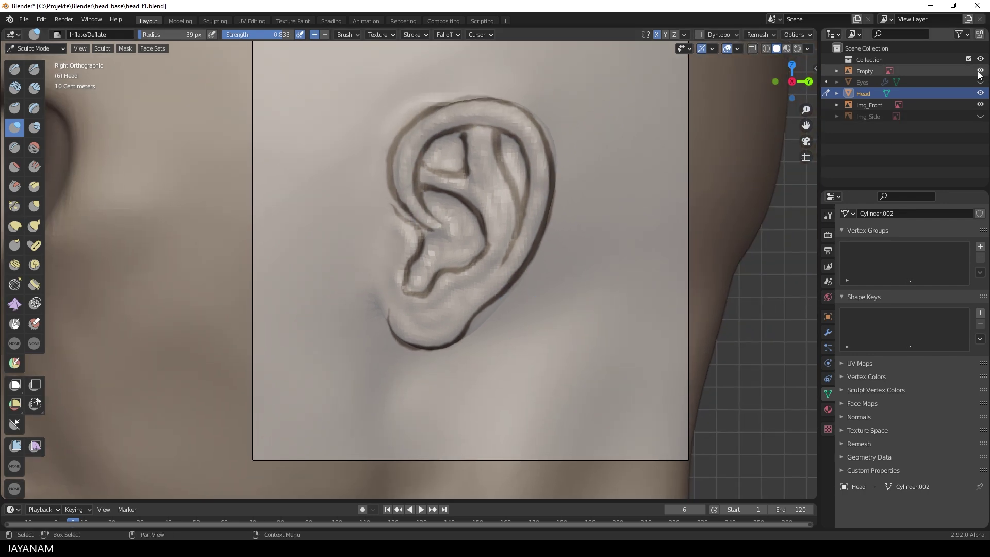
{"action": "left_click", "coordinate": [980, 71]}
{"action": "left_click_drag", "start_coordinate": [483, 188], "coordinate": [512, 195], "text": "shift"}
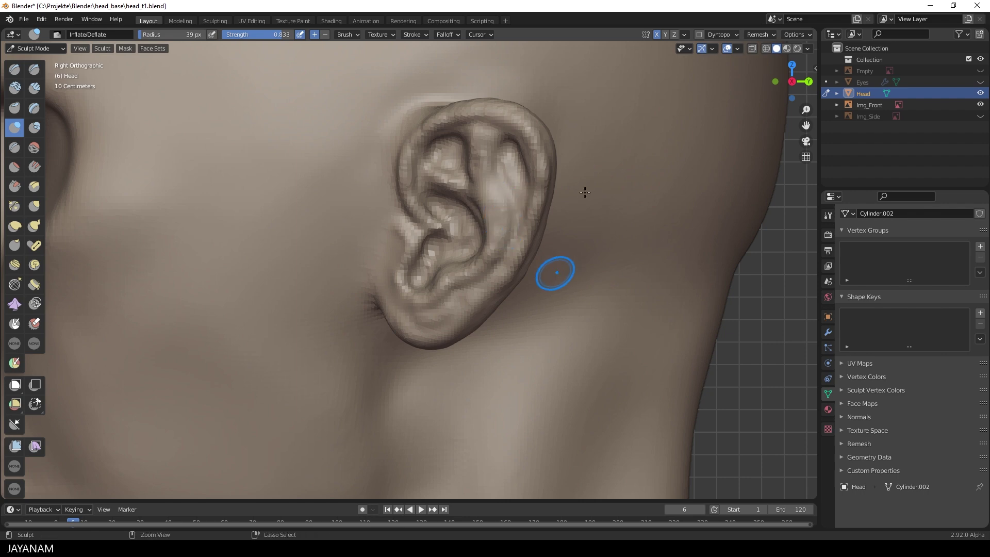
{"action": "middle_click_drag", "start_coordinate": [572, 212], "coordinate": [566, 233], "text": "shift"}
Carve sharp creases with the Crease brush along the concha edge, the rear groove and the triangular pocket
{"action": "left_click", "coordinate": [15, 147]}
{"action": "middle_click_drag", "start_coordinate": [487, 245], "coordinate": [454, 202], "text": "ctrl"}
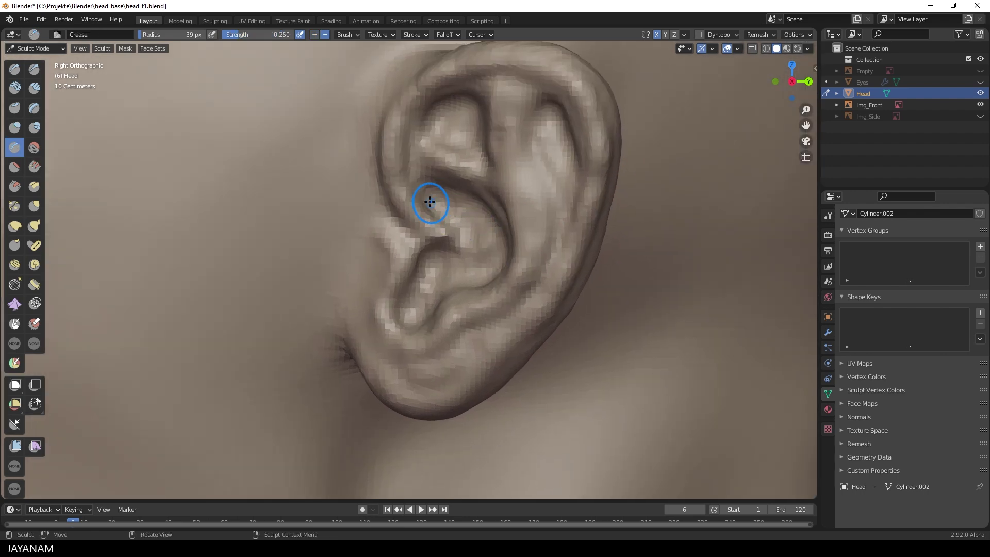
{"action": "mouse_move", "coordinate": [430, 202]}
{"action": "left_mouse_down"}
{"action": "mouse_move", "coordinate": [433, 250]}
{"action": "mouse_move", "coordinate": [414, 292]}
{"action": "mouse_move", "coordinate": [432, 301]}
{"action": "mouse_move", "coordinate": [501, 231]}
{"action": "left_mouse_up"}
{"action": "left_click_drag", "start_coordinate": [548, 117], "coordinate": [537, 134]}
{"action": "mouse_move", "coordinate": [464, 96]}
{"action": "left_mouse_down"}
{"action": "mouse_move", "coordinate": [430, 116]}
{"action": "mouse_move", "coordinate": [431, 137]}
{"action": "mouse_move", "coordinate": [479, 115]}
{"action": "left_mouse_up"}
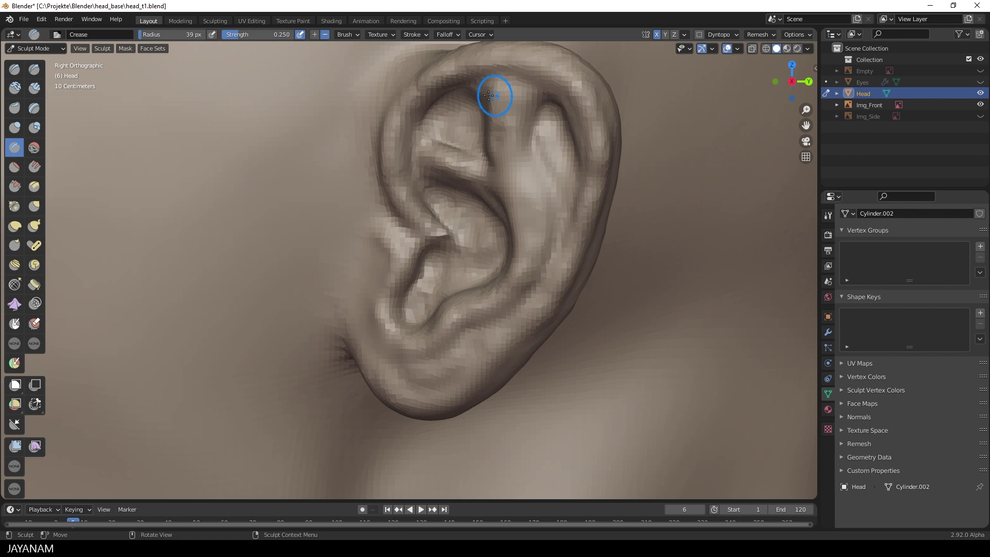
Crease the inner edge beneath the upper helix rim, from the triangular pocket across to the rear groove
{"action": "scroll", "coordinate": [495, 98], "scroll_direction": "up", "scroll_amount": 5}
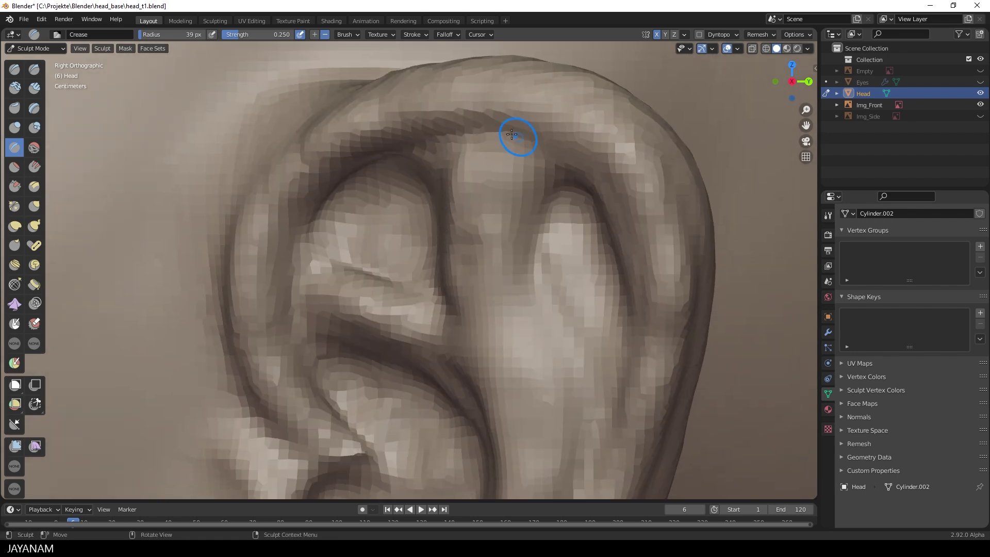
{"action": "left_click_drag", "start_coordinate": [621, 232], "coordinate": [623, 236]}
{"action": "mouse_move", "coordinate": [624, 236]}
{"action": "middle_mouse_down"}
{"action": "mouse_move", "coordinate": [643, 236]}
{"action": "mouse_move", "coordinate": [495, 305]}
{"action": "mouse_move", "coordinate": [560, 221]}
{"action": "middle_mouse_up"}
{"action": "scroll", "coordinate": [626, 247], "scroll_direction": "down", "scroll_amount": 3}
{"action": "scroll", "coordinate": [560, 222], "scroll_direction": "up", "scroll_amount": 3}
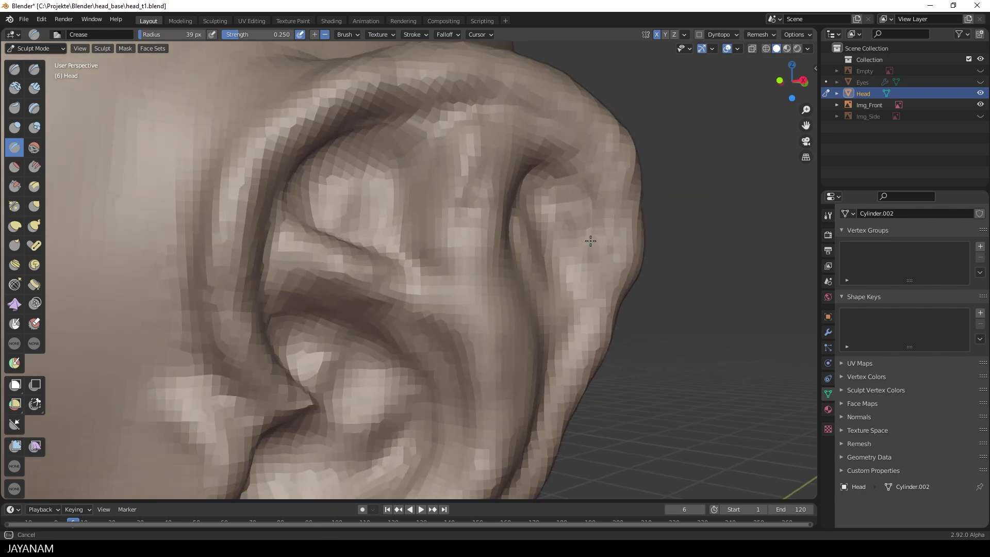
{"action": "mouse_move", "coordinate": [407, 123]}
{"action": "left_mouse_down"}
{"action": "mouse_move", "coordinate": [555, 129]}
{"action": "mouse_move", "coordinate": [536, 160]}
{"action": "left_mouse_up"}
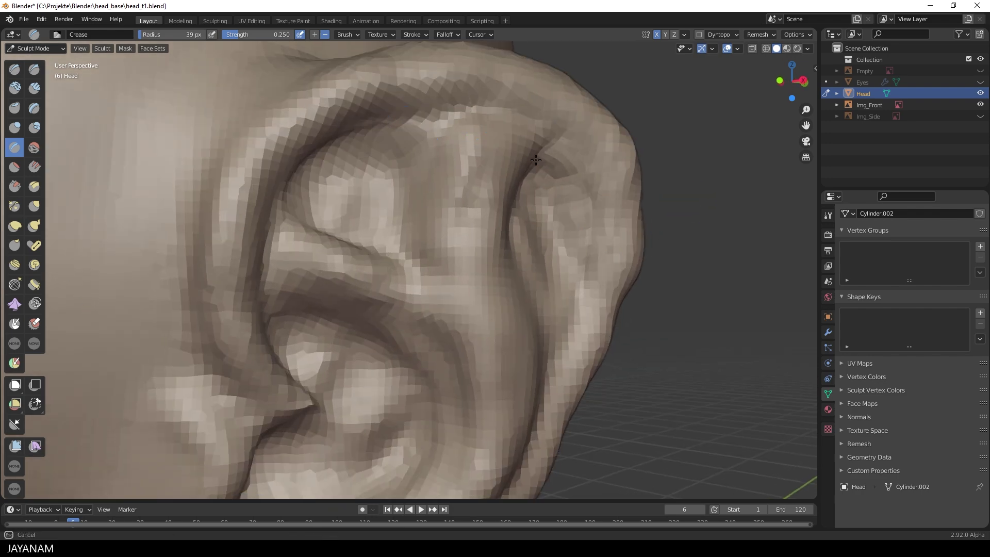
{"action": "left_click_drag", "start_coordinate": [407, 108], "coordinate": [413, 107]}
{"action": "left_click_drag", "start_coordinate": [358, 121], "coordinate": [426, 99]}
Crease the rear groove between the antihelix and the outer rim down toward the earlobe
{"action": "middle_click_drag", "start_coordinate": [379, 114], "coordinate": [366, 110]}
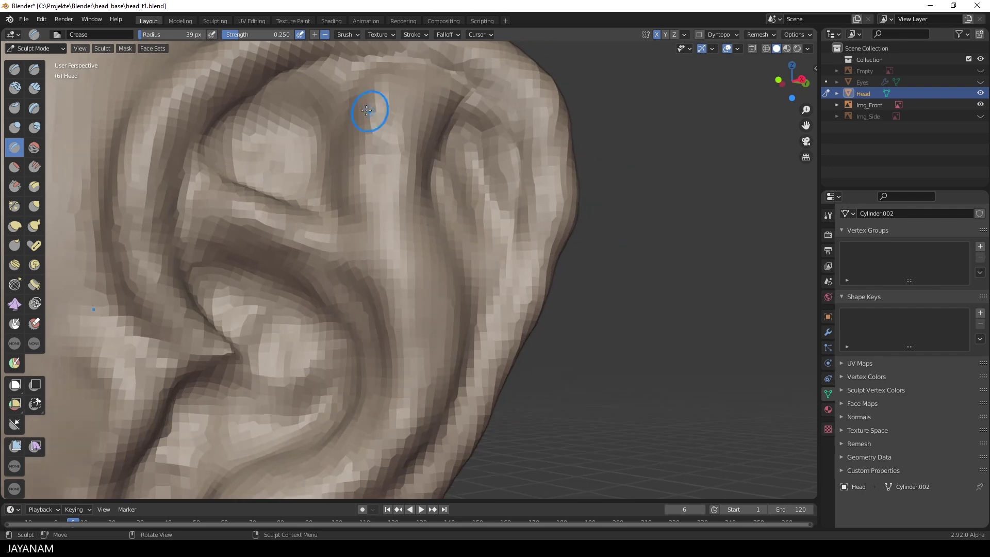
{"action": "mouse_move", "coordinate": [418, 166]}
{"action": "middle_mouse_down"}
{"action": "mouse_move", "coordinate": [360, 165]}
{"action": "mouse_move", "coordinate": [400, 168]}
{"action": "middle_mouse_up"}
{"action": "left_click_drag", "start_coordinate": [478, 132], "coordinate": [470, 188]}
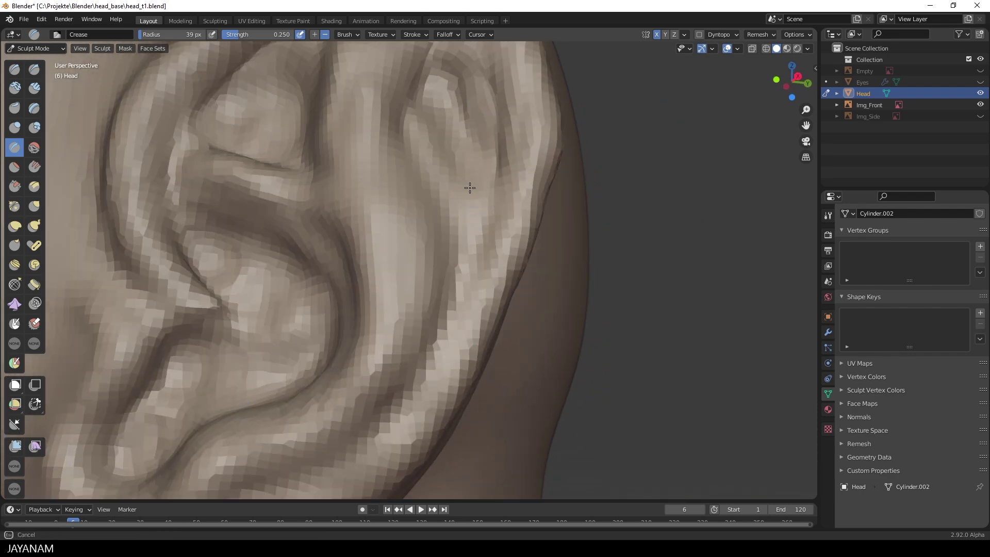
{"action": "left_click_drag", "start_coordinate": [417, 382], "coordinate": [427, 356]}
Crease the root of the helix above the ear canal and the notch in front of it
{"action": "scroll", "coordinate": [437, 281], "scroll_direction": "down", "scroll_amount": 2}
{"action": "scroll", "coordinate": [324, 244], "scroll_direction": "up", "scroll_amount": 2}
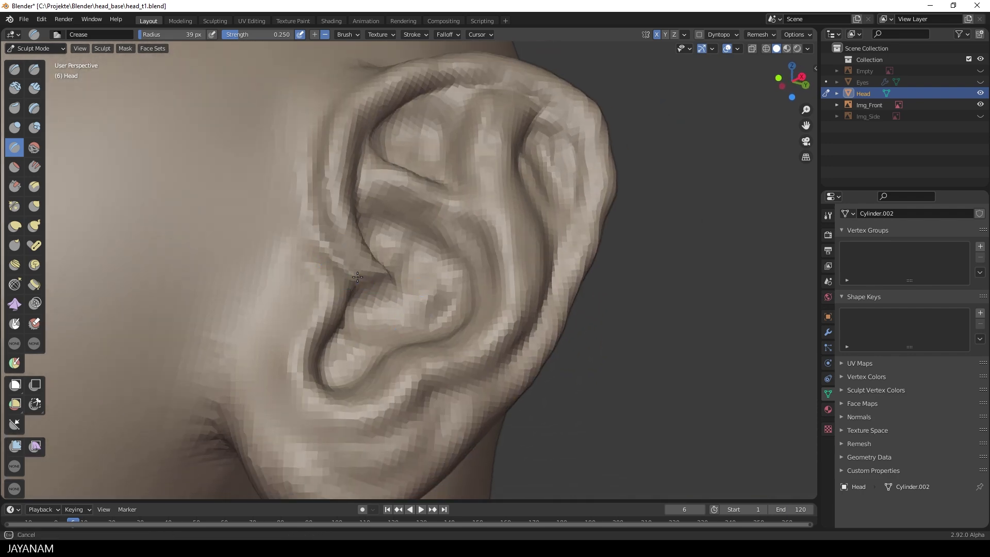
{"action": "left_click_drag", "start_coordinate": [357, 276], "coordinate": [396, 295]}
{"action": "middle_click_drag", "start_coordinate": [396, 273], "coordinate": [382, 268]}
{"action": "left_click_drag", "start_coordinate": [297, 258], "coordinate": [313, 266]}
Hollow out the ear canal opening behind the tragus with the Draw brush and touch up the adjoining concha
{"action": "left_click", "coordinate": [14, 69]}
{"action": "mouse_move", "coordinate": [521, 271]}
{"action": "middle_mouse_down"}
{"action": "mouse_move", "coordinate": [583, 267]}
{"action": "mouse_move", "coordinate": [495, 263]}
{"action": "middle_mouse_up"}
{"action": "left_click_drag", "start_coordinate": [314, 249], "coordinate": [305, 262], "text": "ctrl"}
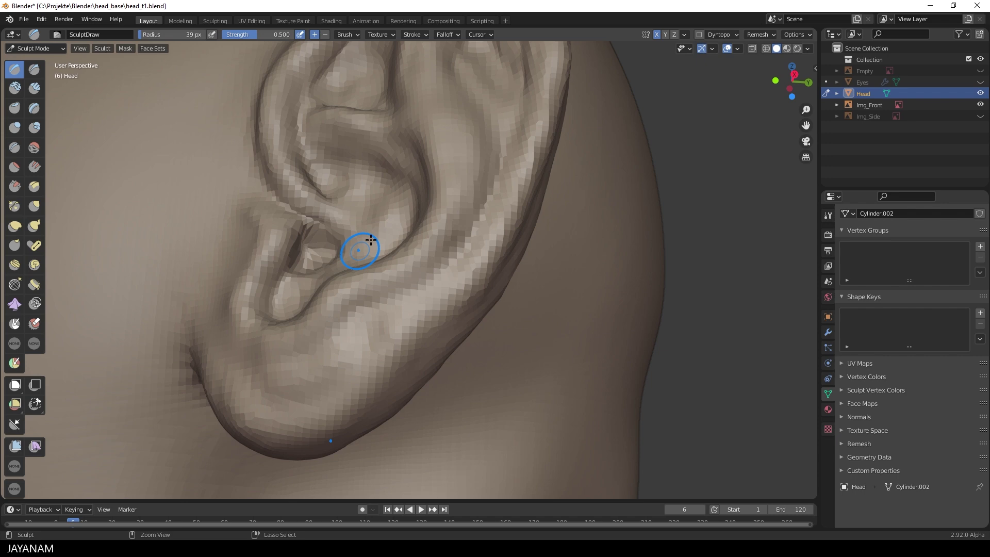
{"action": "mouse_move", "coordinate": [323, 228]}
{"action": "left_mouse_down"}
{"action": "mouse_move", "coordinate": [329, 222]}
{"action": "mouse_move", "coordinate": [305, 256]}
{"action": "left_mouse_up"}
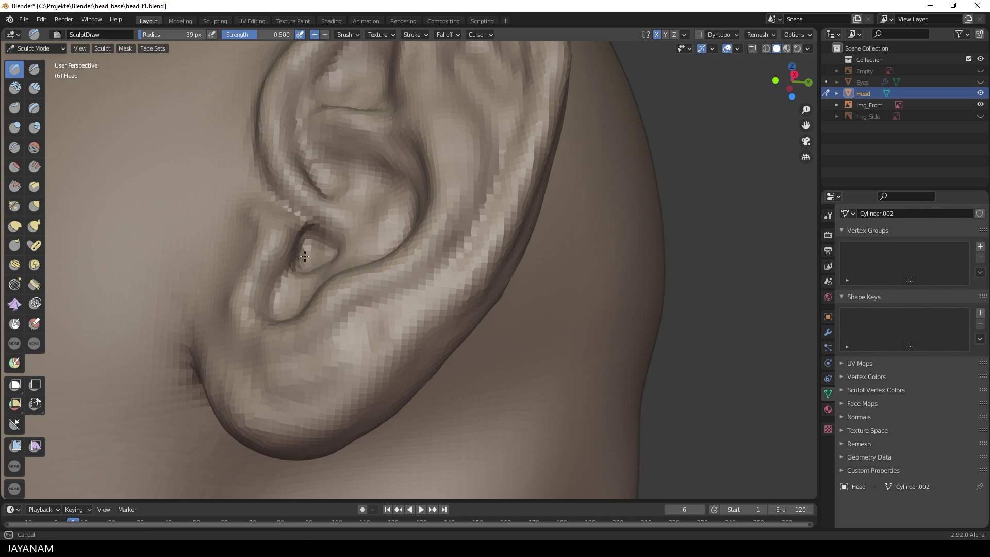
{"action": "mouse_move", "coordinate": [364, 197]}
{"action": "left_mouse_down"}
{"action": "mouse_move", "coordinate": [369, 165]}
{"action": "mouse_move", "coordinate": [392, 182]}
{"action": "left_mouse_up"}
{"action": "mouse_move", "coordinate": [310, 252]}
{"action": "middle_mouse_down"}
{"action": "mouse_move", "coordinate": [309, 261]}
{"action": "mouse_move", "coordinate": [281, 253]}
{"action": "middle_mouse_up"}
{"action": "left_click_drag", "start_coordinate": [277, 266], "coordinate": [275, 277]}
{"action": "mouse_move", "coordinate": [275, 277]}
{"action": "middle_mouse_down"}
{"action": "mouse_move", "coordinate": [481, 221]}
{"action": "mouse_move", "coordinate": [444, 258]}
{"action": "middle_mouse_up"}
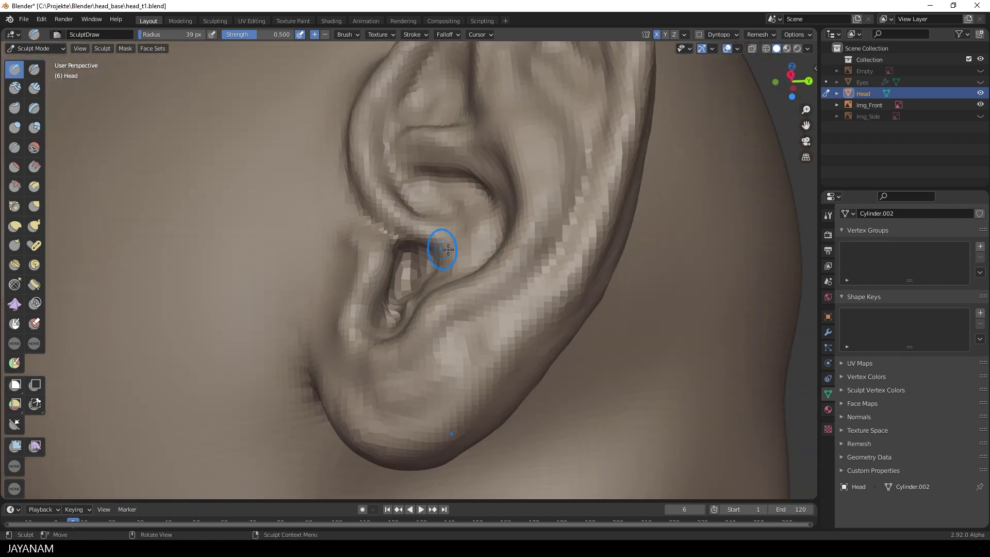
Carve the top of the triangular pocket and the rear groove deeper with the Draw brush in subtract mode
{"action": "scroll", "coordinate": [448, 250], "scroll_direction": "down", "scroll_amount": 2}
{"action": "middle_click_drag", "start_coordinate": [375, 231], "coordinate": [431, 249]}
{"action": "mouse_move", "coordinate": [436, 176]}
{"action": "left_mouse_down", "text": "ctrl"}
{"action": "mouse_move", "coordinate": [395, 204]}
{"action": "mouse_move", "coordinate": [427, 171]}
{"action": "left_mouse_up", "text": "ctrl"}
{"action": "mouse_move", "coordinate": [520, 227]}
{"action": "left_mouse_down", "text": "ctrl"}
{"action": "mouse_move", "coordinate": [522, 260]}
{"action": "mouse_move", "coordinate": [539, 207]}
{"action": "mouse_move", "coordinate": [530, 252]}
{"action": "left_mouse_up", "text": "ctrl"}
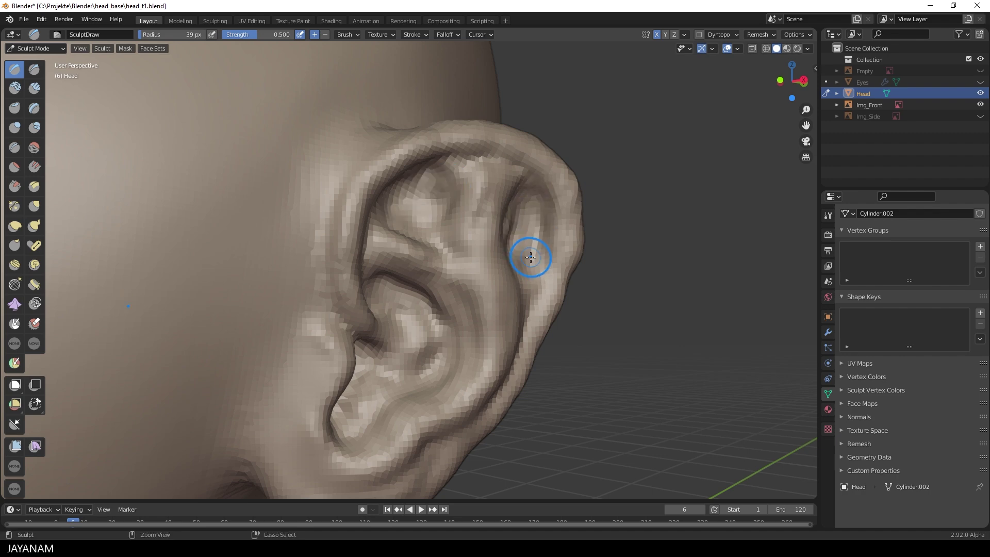
Shape the triangular pocket and deepen the concha down to its lower edge with the Draw brush
{"action": "mouse_move", "coordinate": [531, 258]}
{"action": "middle_mouse_down"}
{"action": "mouse_move", "coordinate": [510, 190]}
{"action": "mouse_move", "coordinate": [433, 216]}
{"action": "middle_mouse_up"}
{"action": "left_click_drag", "start_coordinate": [411, 121], "coordinate": [402, 162]}
{"action": "middle_click_drag", "start_coordinate": [402, 162], "coordinate": [475, 169]}
{"action": "left_click_drag", "start_coordinate": [427, 144], "coordinate": [419, 178], "text": "ctrl"}
{"action": "left_click_drag", "start_coordinate": [415, 212], "coordinate": [411, 206], "text": "ctrl"}
{"action": "mouse_move", "coordinate": [404, 290]}
{"action": "left_mouse_down", "text": "ctrl"}
{"action": "mouse_move", "coordinate": [416, 282]}
{"action": "mouse_move", "coordinate": [429, 329]}
{"action": "left_mouse_up", "text": "ctrl"}
Smooth the surface of the earlobe below the concha
{"action": "mouse_move", "coordinate": [378, 376]}
{"action": "middle_mouse_down"}
{"action": "mouse_move", "coordinate": [432, 348]}
{"action": "mouse_move", "coordinate": [402, 372]}
{"action": "middle_mouse_up"}
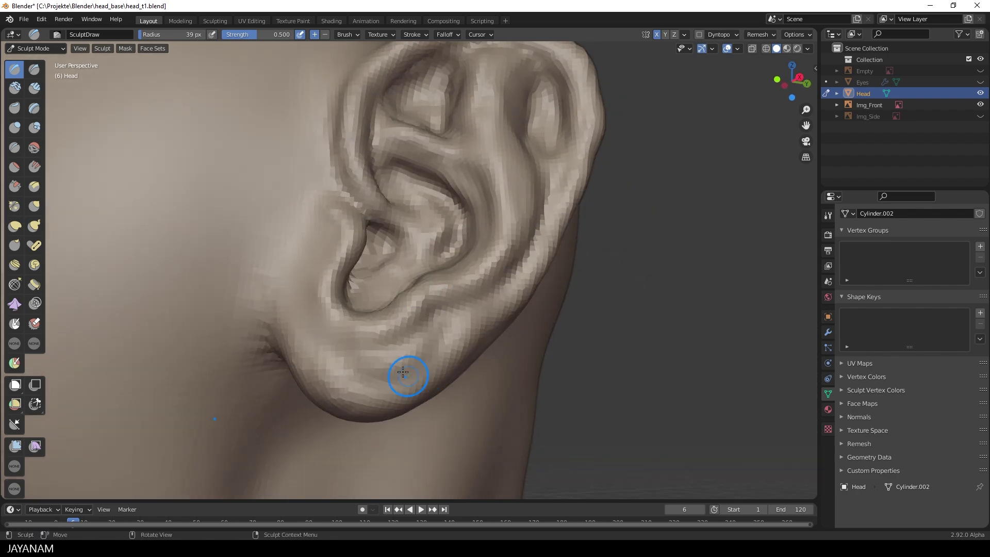
{"action": "left_click_drag", "start_coordinate": [402, 372], "coordinate": [434, 320], "text": "shift"}
{"action": "scroll", "coordinate": [386, 360], "scroll_direction": "down", "scroll_amount": 3}
{"action": "middle_click_drag", "start_coordinate": [384, 355], "coordinate": [361, 335]}
{"action": "scroll", "coordinate": [360, 310], "scroll_direction": "up", "scroll_amount": 2}
{"action": "middle_click_drag", "start_coordinate": [330, 295], "coordinate": [405, 320], "text": "shift"}
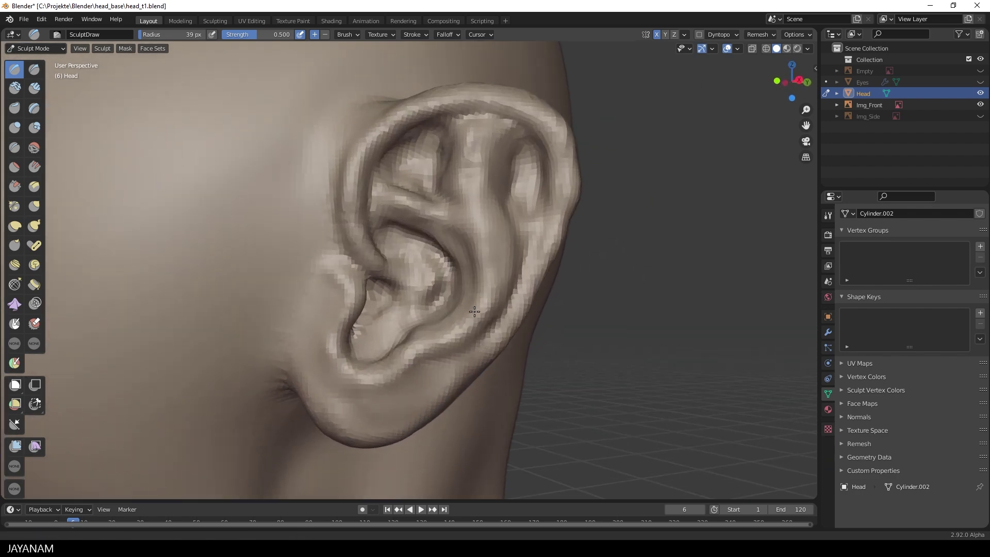
Enlarge the brush radius to 60 px and switch to the Inflate/Deflate brush
{"action": "key", "text": "g"}
{"action": "key", "text": "f"}
{"action": "left_click", "coordinate": [450, 337]}
{"action": "key", "text": "i"}
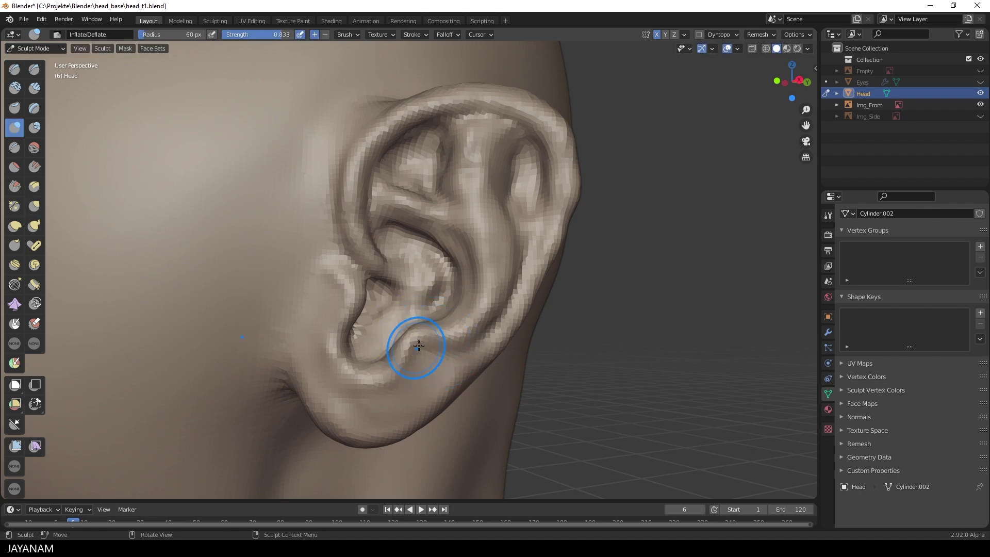
Set the brush radius to 42 px and pull the rear wall of the concha slightly backward with the Grab brush
{"action": "middle_click_drag", "start_coordinate": [447, 293], "coordinate": [434, 297]}
{"action": "scroll", "coordinate": [392, 289], "scroll_direction": "up", "scroll_amount": 1}
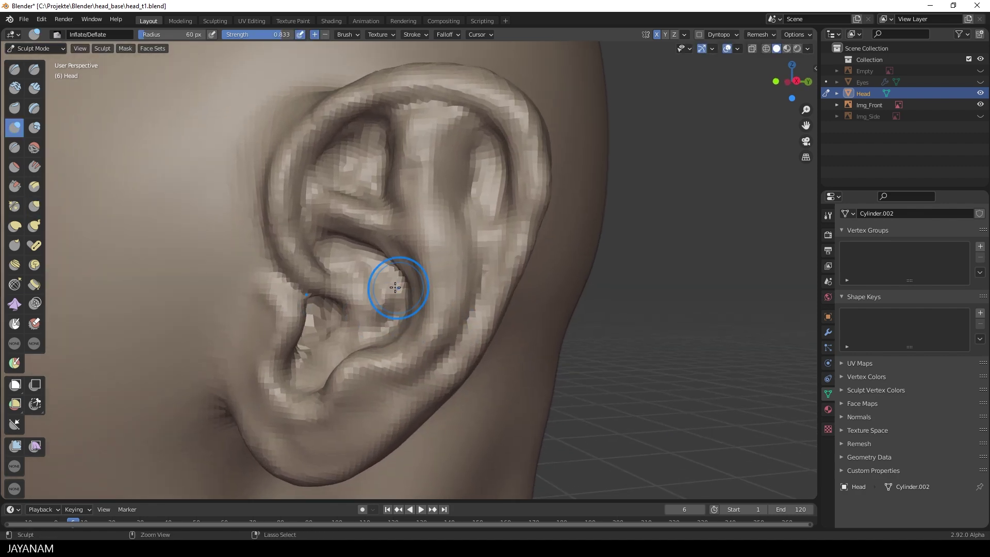
{"action": "scroll", "coordinate": [319, 351], "scroll_direction": "down", "scroll_amount": 1}
{"action": "key", "text": "g"}
{"action": "key", "text": "f"}
{"action": "left_click", "coordinate": [391, 253]}
{"action": "left_click_drag", "start_coordinate": [393, 258], "coordinate": [407, 255]}
Sharpen the long groove inside the ear's rear rim with the Crease brush and set the Inflate/Deflate brush radius to 69 px
{"action": "mouse_move", "coordinate": [416, 179]}
{"action": "left_mouse_down"}
{"action": "mouse_move", "coordinate": [444, 198]}
{"action": "mouse_move", "coordinate": [449, 335]}
{"action": "left_mouse_up"}
{"action": "left_click", "coordinate": [14, 148]}
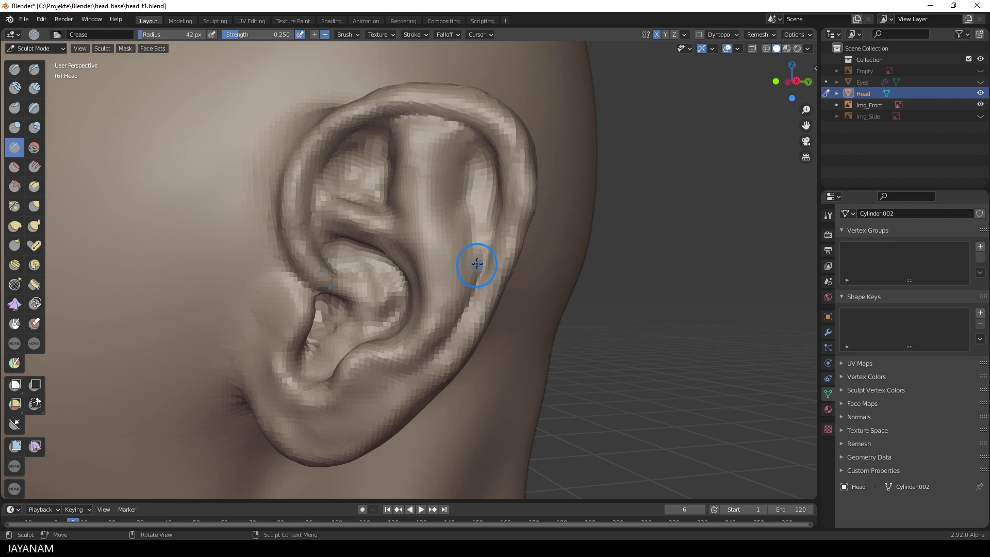
{"action": "key", "text": "i"}
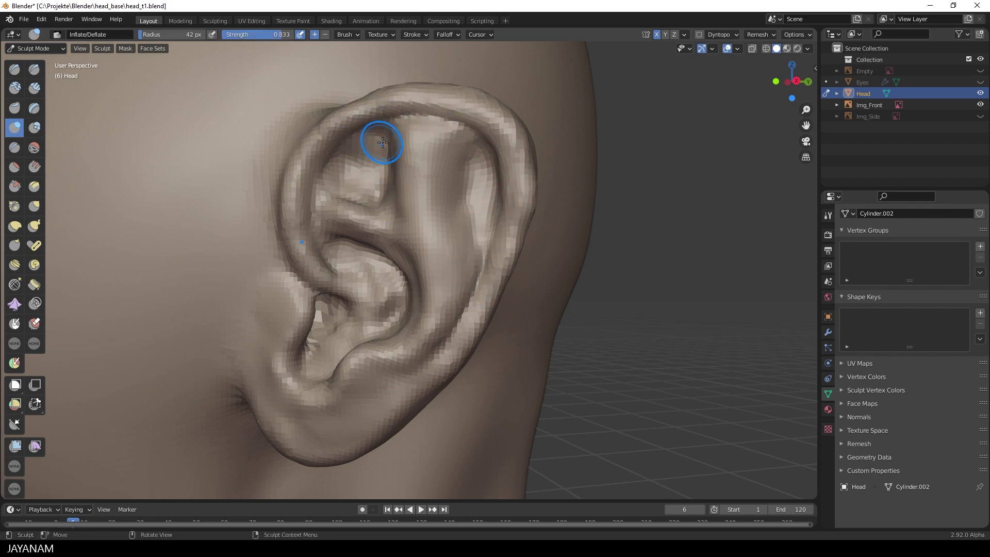
{"action": "middle_click_drag", "start_coordinate": [441, 287], "coordinate": [309, 321]}
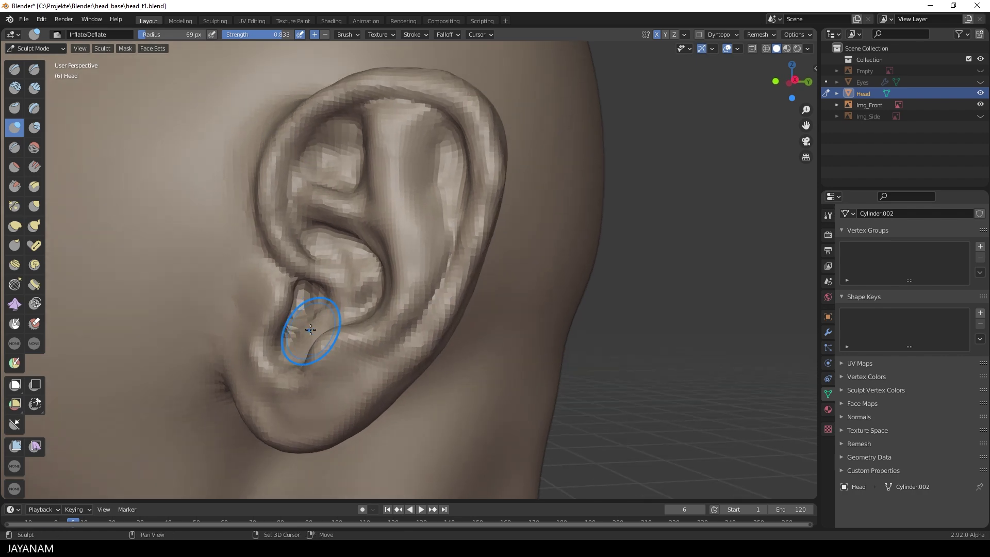
Carve a groove behind the ear's rim and along its junction with the head using the Crease brush
{"action": "scroll", "coordinate": [442, 273], "scroll_direction": "down", "scroll_amount": 6}
{"action": "middle_click_drag", "start_coordinate": [442, 273], "coordinate": [393, 335]}
{"action": "scroll", "coordinate": [389, 327], "scroll_direction": "up", "scroll_amount": 3}
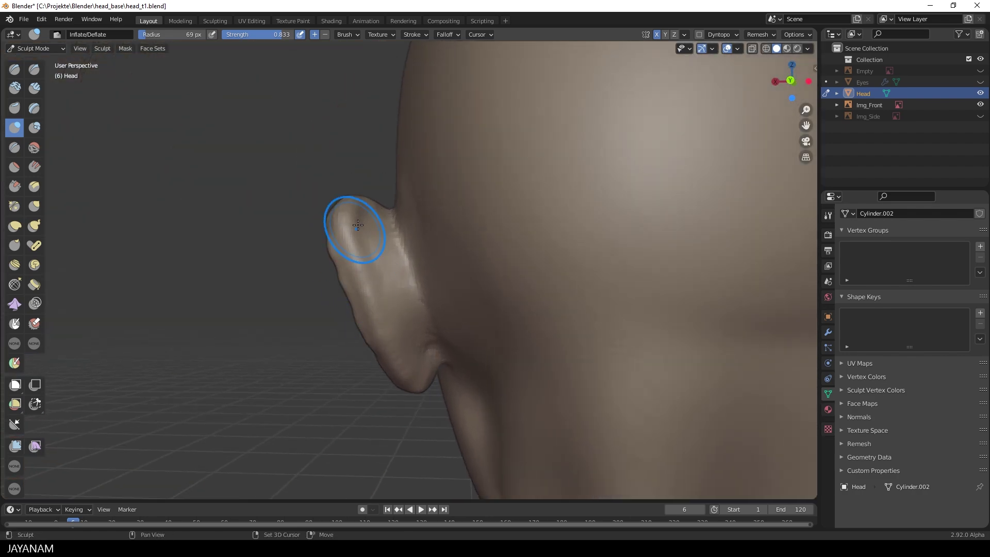
{"action": "left_click", "coordinate": [15, 148]}
{"action": "middle_click_drag", "start_coordinate": [370, 240], "coordinate": [365, 258]}
{"action": "scroll", "coordinate": [365, 258], "scroll_direction": "up", "scroll_amount": 2}
{"action": "left_click_drag", "start_coordinate": [347, 179], "coordinate": [400, 331]}
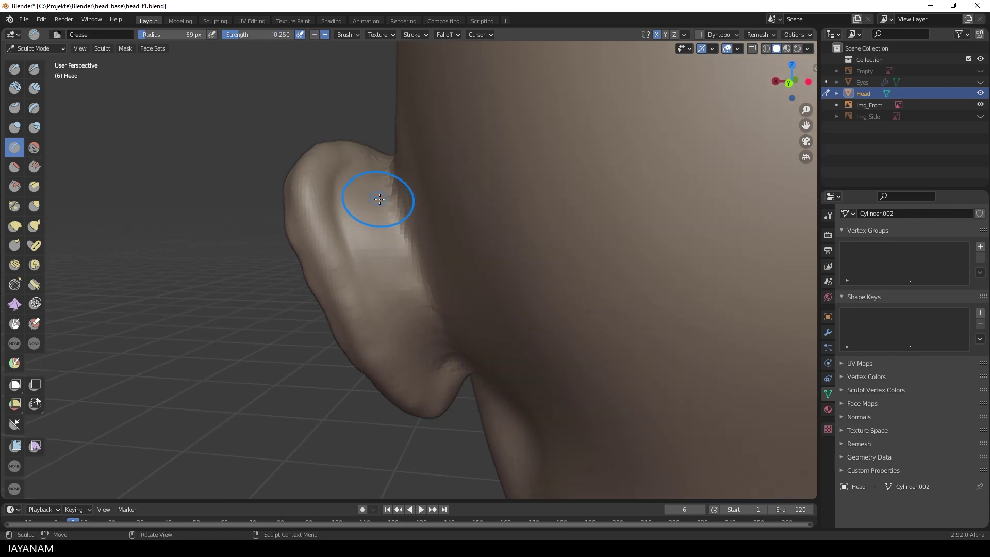
{"action": "middle_click_drag", "start_coordinate": [376, 194], "coordinate": [333, 133]}
{"action": "middle_click_drag", "start_coordinate": [362, 171], "coordinate": [420, 283]}
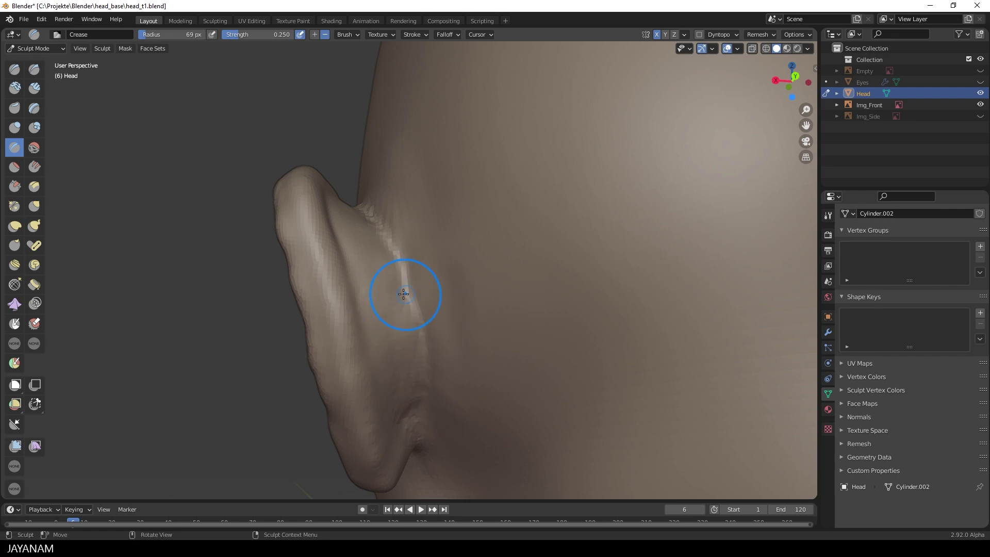
Crease the inner edge of the front helix and along the upper edge of the triangular pocket
{"action": "middle_click_drag", "start_coordinate": [403, 294], "coordinate": [505, 217]}
{"action": "middle_click_drag", "start_coordinate": [446, 191], "coordinate": [499, 258], "text": "shift"}
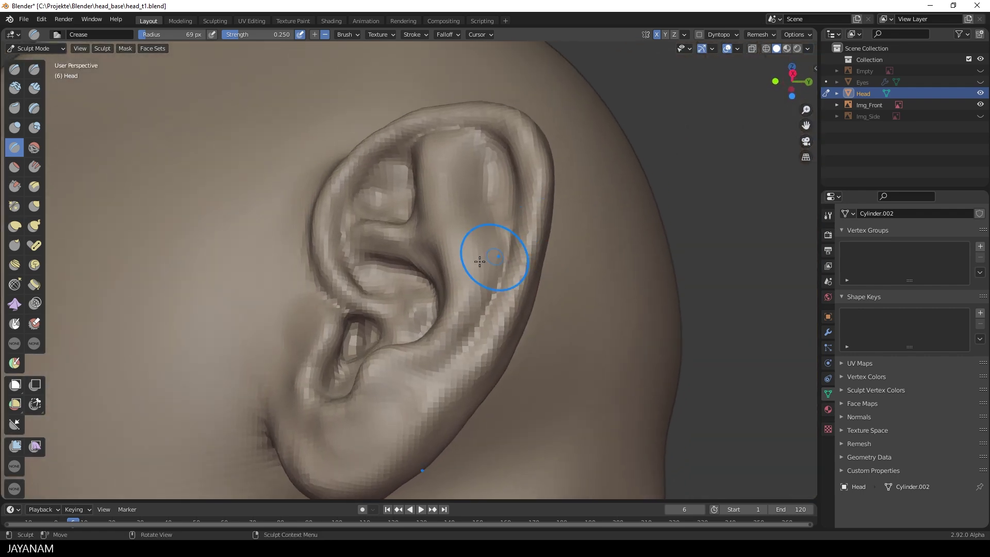
{"action": "scroll", "coordinate": [479, 261], "scroll_direction": "up", "scroll_amount": 5}
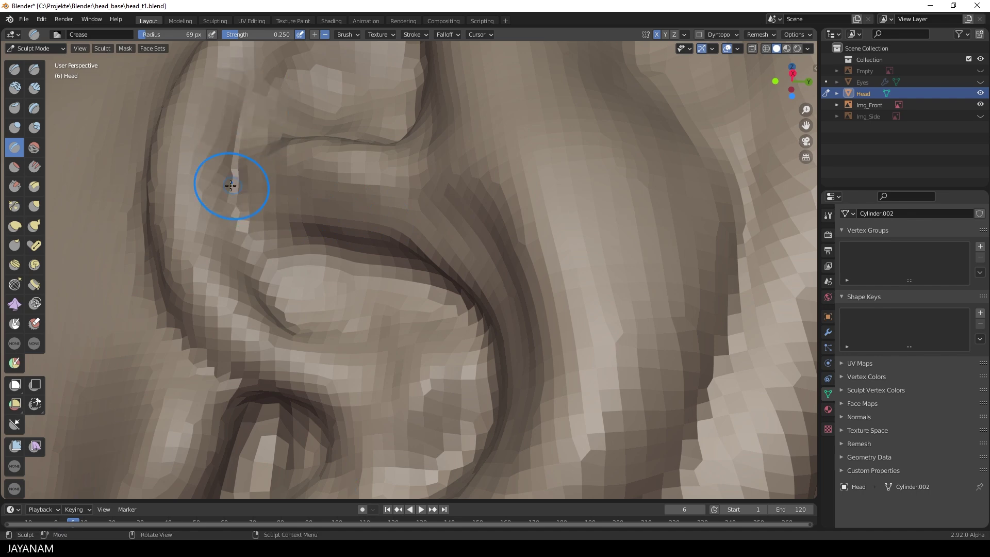
{"action": "left_click_drag", "start_coordinate": [249, 90], "coordinate": [270, 61]}
{"action": "middle_click_drag", "start_coordinate": [292, 56], "coordinate": [257, 193], "text": "shift"}
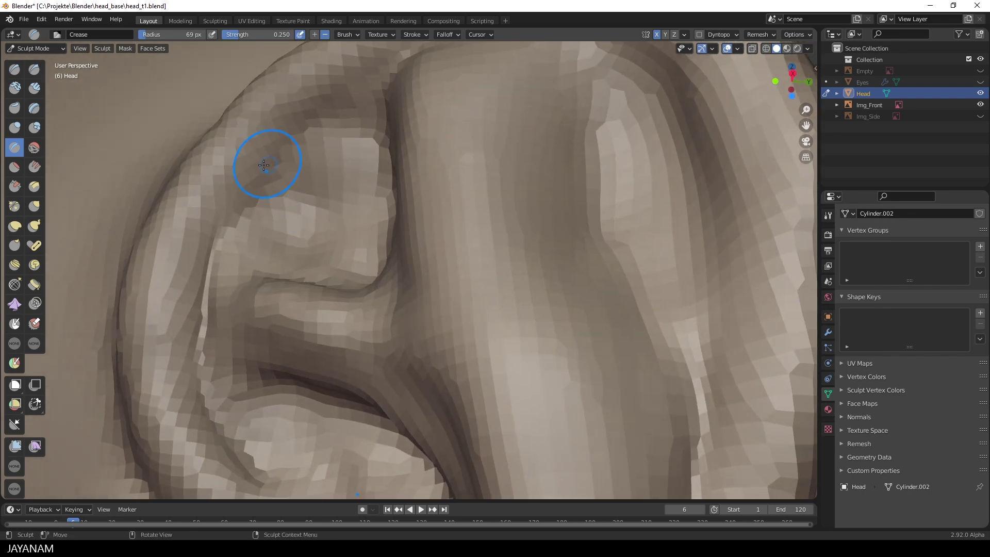
{"action": "mouse_move", "coordinate": [240, 202]}
{"action": "left_mouse_down"}
{"action": "mouse_move", "coordinate": [330, 104]}
{"action": "mouse_move", "coordinate": [364, 119]}
{"action": "left_mouse_up"}
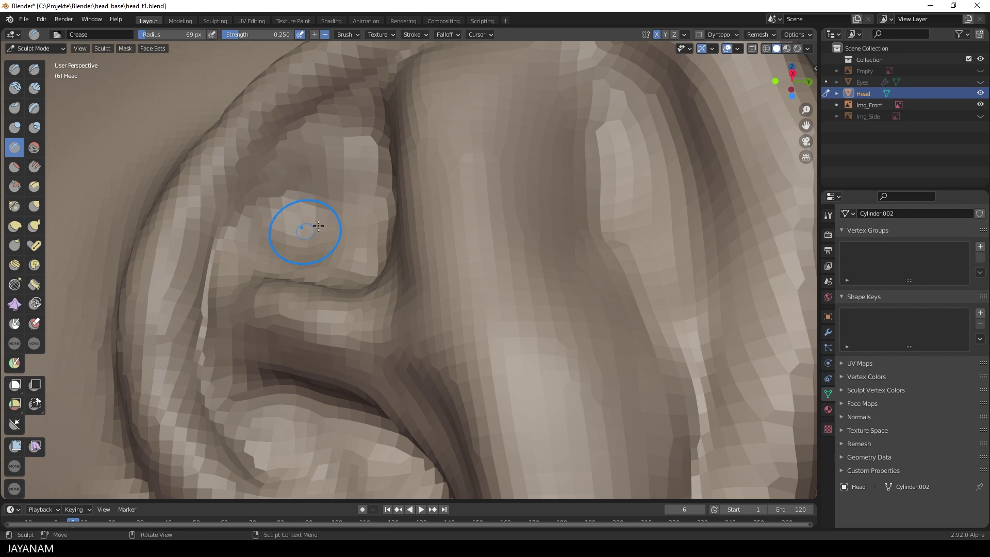
Extend the crease above the upper concha forward to the inner edge of the helix
{"action": "middle_click_drag", "start_coordinate": [480, 197], "coordinate": [277, 254]}
{"action": "left_click_drag", "start_coordinate": [256, 342], "coordinate": [211, 342]}
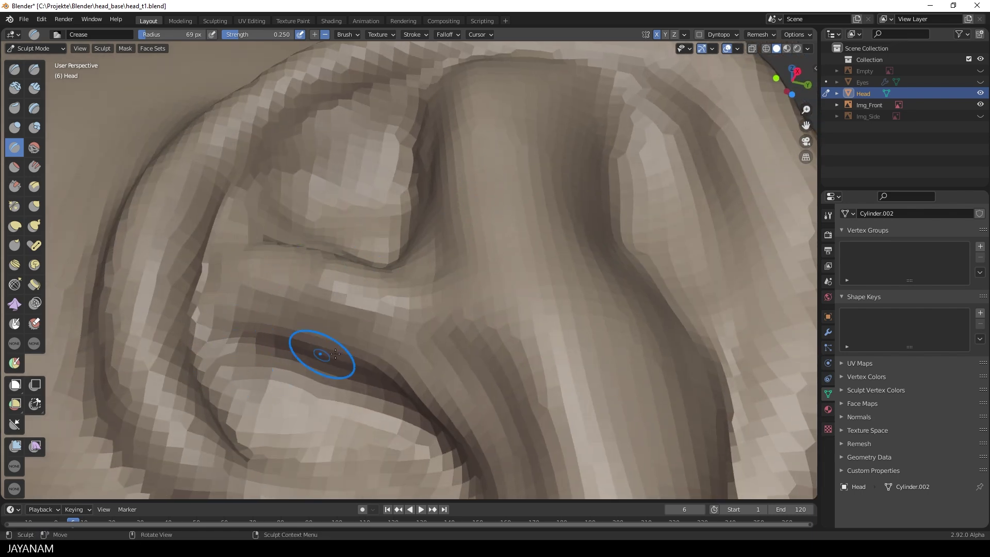
{"action": "mouse_move", "coordinate": [441, 246]}
{"action": "middle_mouse_down", "text": "ctrl"}
{"action": "mouse_move", "coordinate": [455, 281]}
{"action": "mouse_move", "coordinate": [494, 287]}
{"action": "mouse_move", "coordinate": [471, 290]}
{"action": "middle_mouse_up", "text": "ctrl"}
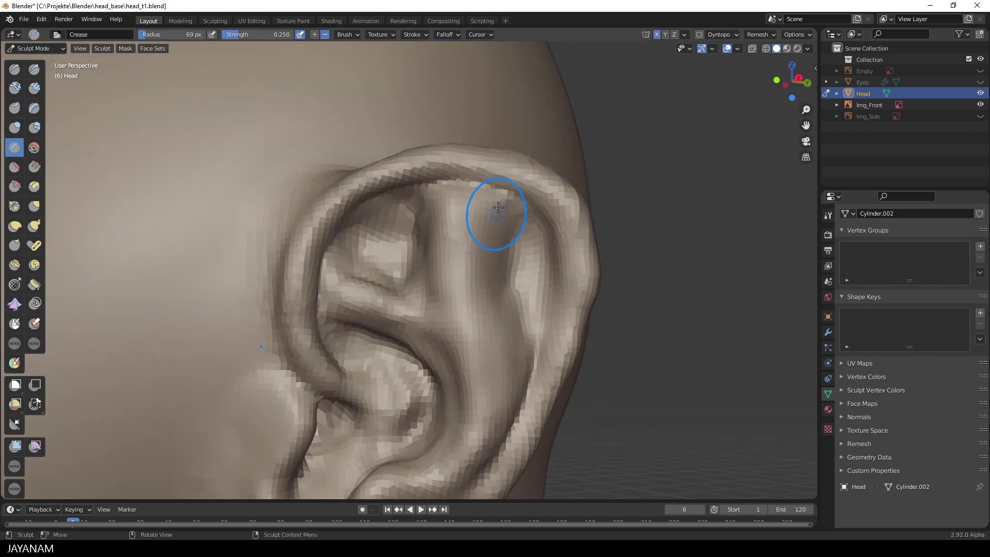
{"action": "mouse_move", "coordinate": [502, 204]}
{"action": "middle_mouse_down", "text": "ctrl"}
{"action": "mouse_move", "coordinate": [481, 257]}
{"action": "mouse_move", "coordinate": [448, 263]}
{"action": "middle_mouse_up", "text": "ctrl"}
{"action": "middle_click_drag", "start_coordinate": [449, 302], "coordinate": [435, 237], "text": "ctrl"}
Enlarge the Grab brush radius to 168 px and reshape the top of the antihelix beneath the upper rim
{"action": "key", "text": "g"}
{"action": "key", "text": "f"}
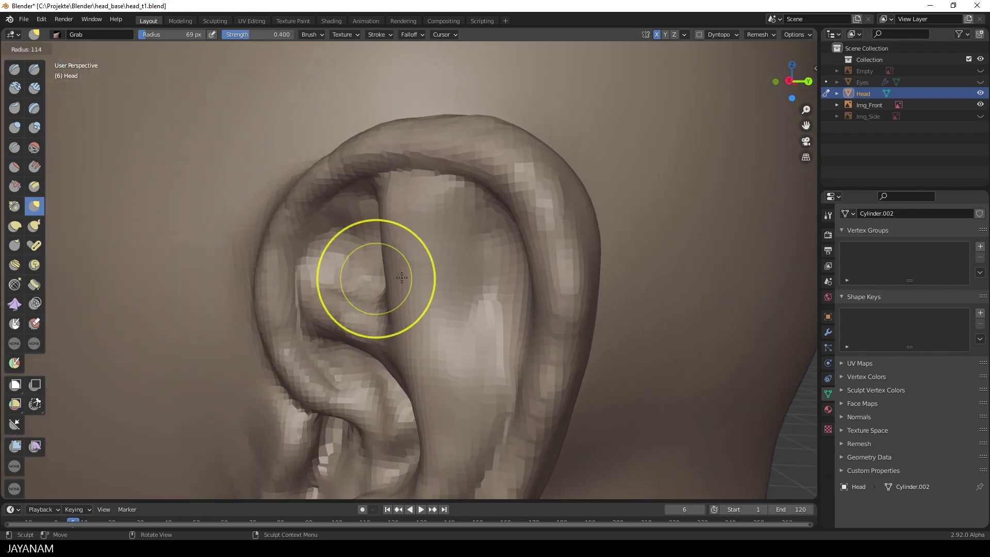
{"action": "left_click", "coordinate": [462, 278]}
{"action": "mouse_move", "coordinate": [384, 216]}
{"action": "middle_mouse_down"}
{"action": "mouse_move", "coordinate": [479, 183]}
{"action": "mouse_move", "coordinate": [557, 231]}
{"action": "mouse_move", "coordinate": [512, 267]}
{"action": "mouse_move", "coordinate": [546, 245]}
{"action": "middle_mouse_up"}
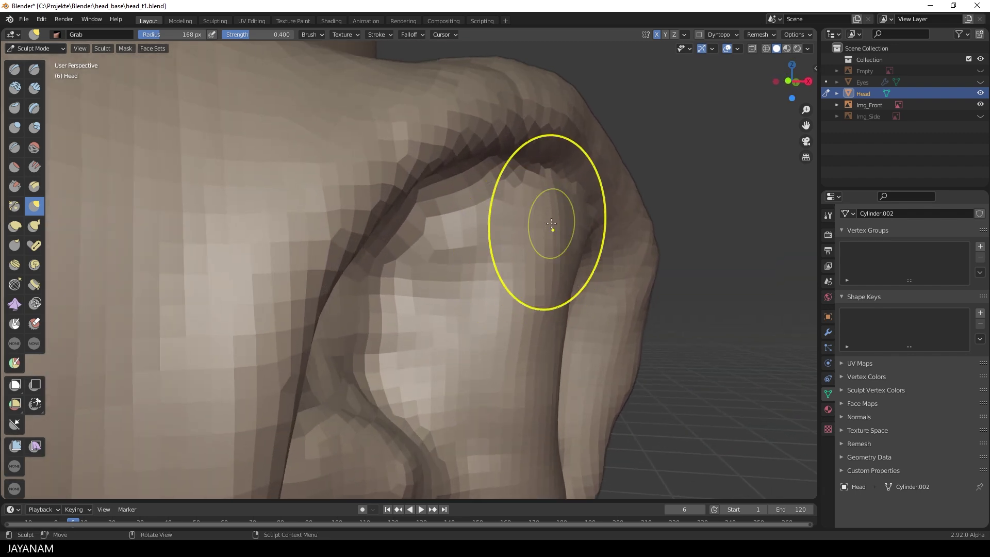
{"action": "left_click_drag", "start_coordinate": [549, 226], "coordinate": [560, 238]}
{"action": "middle_click_drag", "start_coordinate": [560, 238], "coordinate": [515, 221]}
{"action": "scroll", "coordinate": [453, 206], "scroll_direction": "up", "scroll_amount": 2}
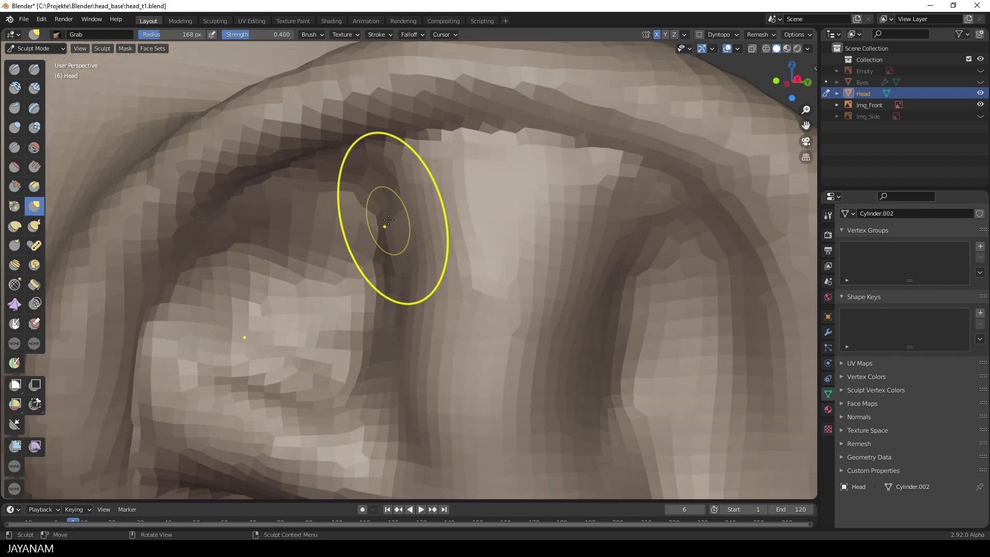
Deepen the upper edge of the triangular pocket under the rim with the Crease brush at a 105 px radius
{"action": "key", "text": "shift+c"}
{"action": "key", "text": "f"}
{"action": "left_click", "coordinate": [356, 230]}
{"action": "left_click_drag", "start_coordinate": [397, 165], "coordinate": [429, 145]}
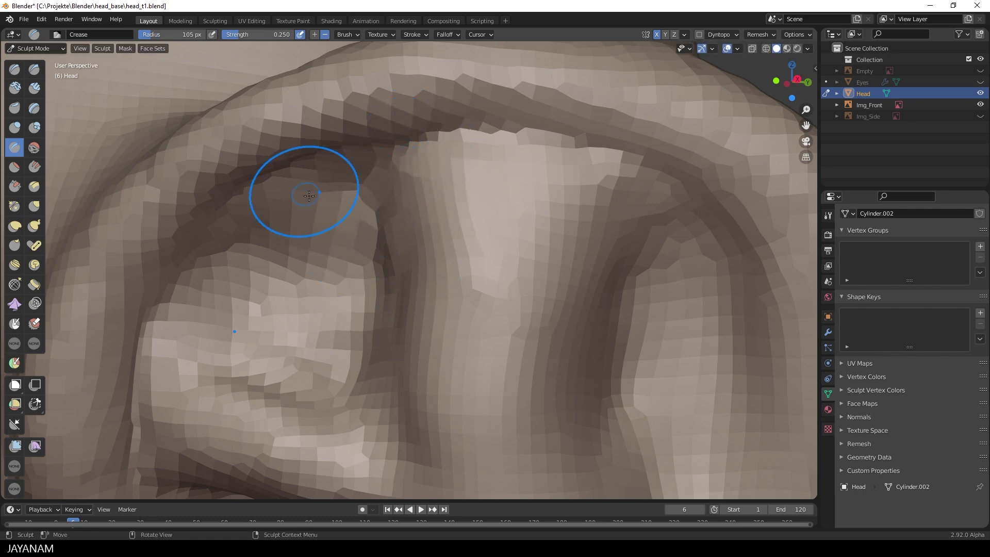
{"action": "left_click_drag", "start_coordinate": [309, 195], "coordinate": [255, 218]}
{"action": "middle_click_drag", "start_coordinate": [421, 225], "coordinate": [538, 204]}
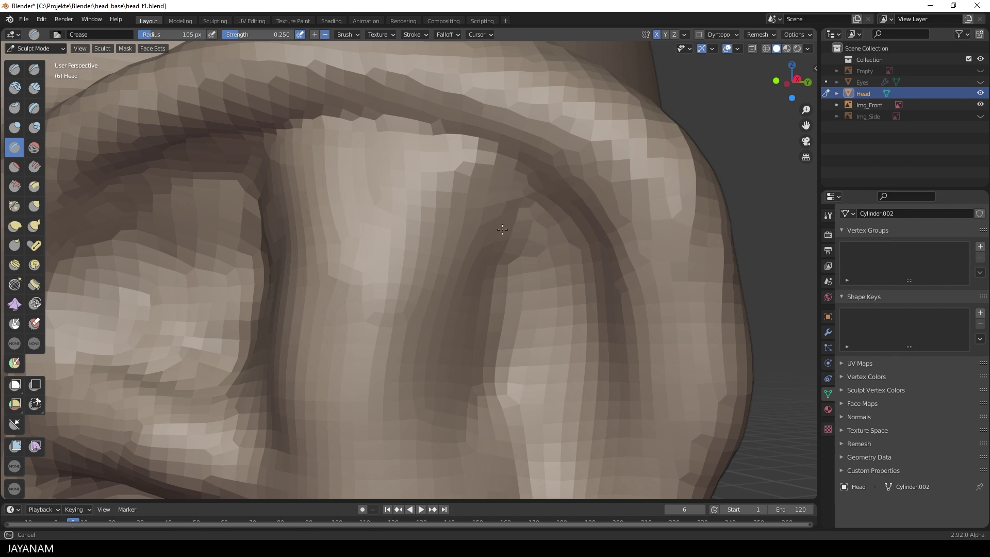
Crease the junction between the antihelix top and the upper rim with a brush radius of 84 px
{"action": "middle_click_drag", "start_coordinate": [558, 311], "coordinate": [623, 228]}
{"action": "key", "text": "f"}
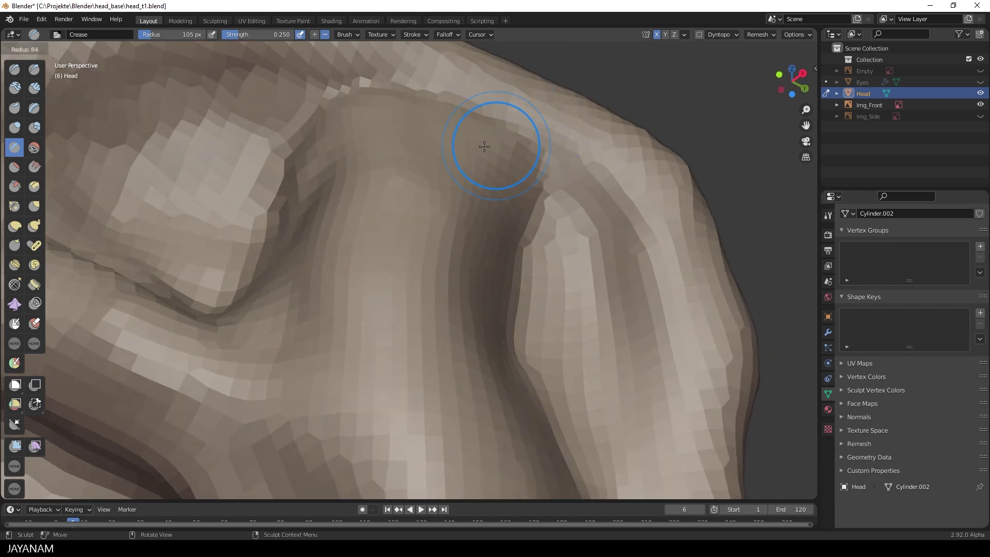
{"action": "left_click", "coordinate": [484, 146]}
{"action": "left_click_drag", "start_coordinate": [418, 92], "coordinate": [485, 109]}
{"action": "middle_click_drag", "start_coordinate": [538, 148], "coordinate": [577, 173]}
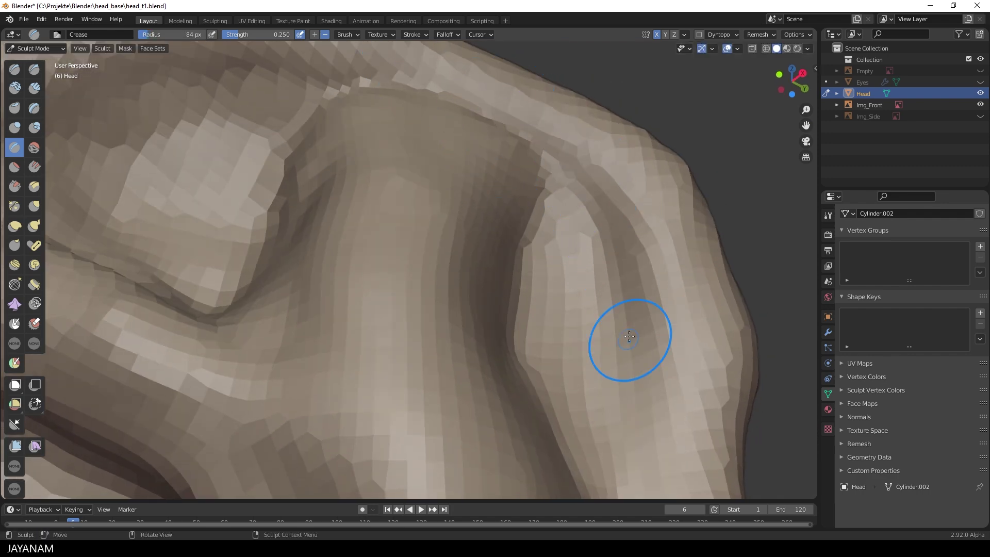
{"action": "scroll", "coordinate": [630, 330], "scroll_direction": "down", "scroll_amount": 4}
{"action": "mouse_move", "coordinate": [570, 320]}
{"action": "middle_mouse_down"}
{"action": "mouse_move", "coordinate": [531, 367]}
{"action": "mouse_move", "coordinate": [556, 291]}
{"action": "mouse_move", "coordinate": [583, 267]}
{"action": "mouse_move", "coordinate": [563, 265]}
{"action": "mouse_move", "coordinate": [603, 274]}
{"action": "mouse_move", "coordinate": [581, 276]}
{"action": "mouse_move", "coordinate": [574, 245]}
{"action": "mouse_move", "coordinate": [590, 320]}
{"action": "mouse_move", "coordinate": [620, 172]}
{"action": "mouse_move", "coordinate": [603, 165]}
{"action": "middle_mouse_up"}
{"action": "scroll", "coordinate": [487, 402], "scroll_direction": "down", "scroll_amount": 3}
Show the ear reference drawing in the right orthographic view and nudge the ear to match it with a 142 px Grab brush
{"action": "left_click", "coordinate": [979, 70]}
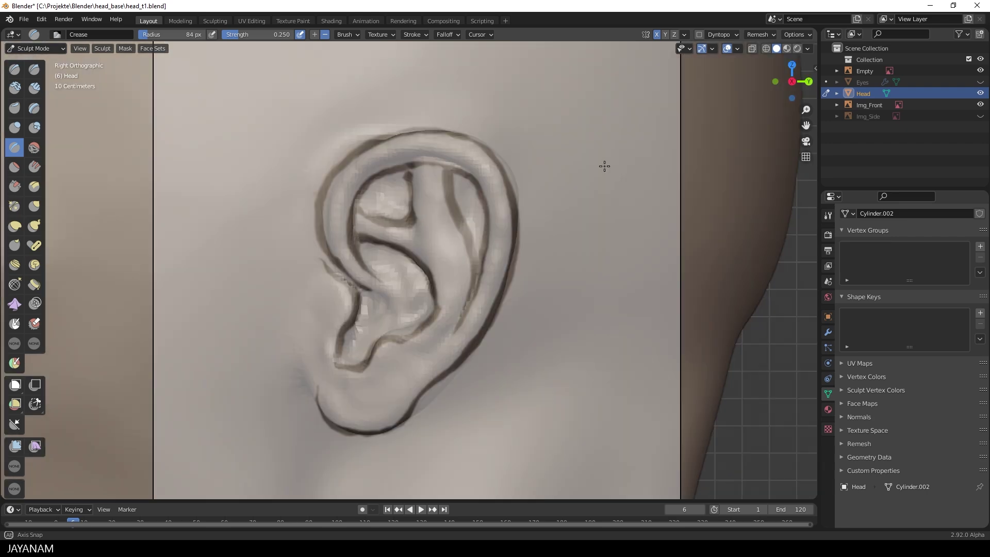
{"action": "scroll", "coordinate": [628, 226], "scroll_direction": "down", "scroll_amount": 5}
{"action": "middle_click_drag", "start_coordinate": [586, 308], "coordinate": [615, 251]}
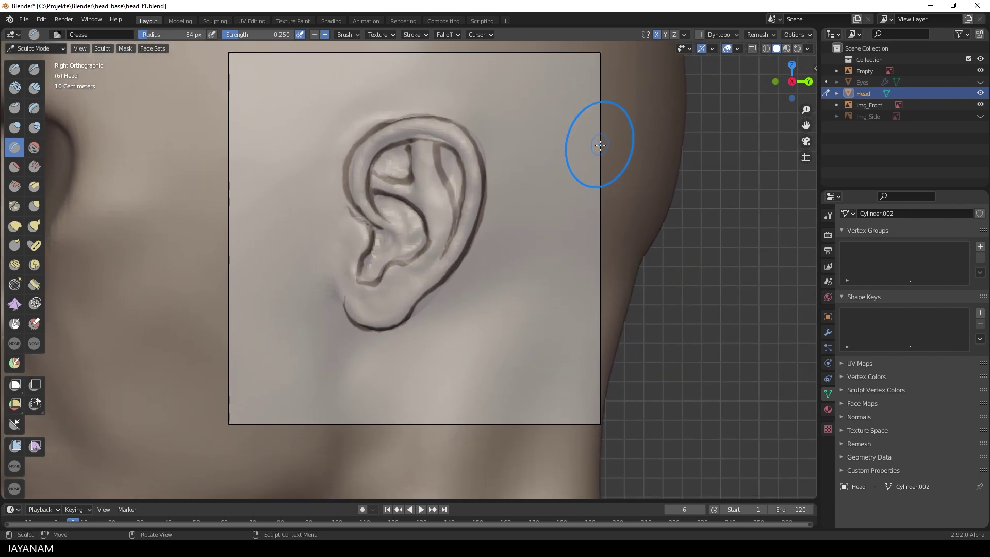
{"action": "key", "text": "g"}
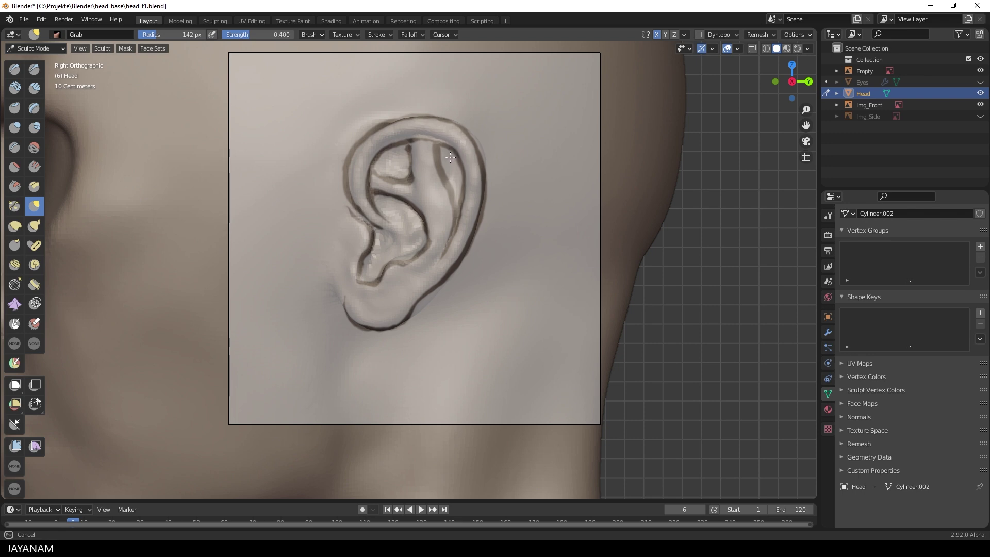
{"action": "left_click_drag", "start_coordinate": [450, 157], "coordinate": [446, 156]}
{"action": "left_click_drag", "start_coordinate": [423, 118], "coordinate": [419, 127]}
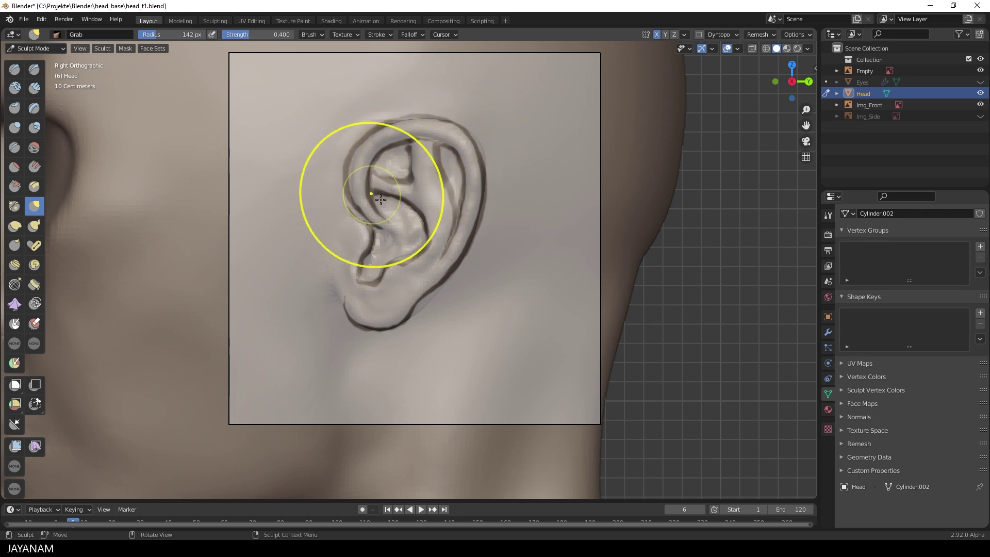
{"action": "left_click_drag", "start_coordinate": [429, 303], "coordinate": [403, 260]}
Hide the ear reference drawing, check the ear against the whole head, and save the Blender file
{"action": "left_click", "coordinate": [980, 71]}
{"action": "middle_click_drag", "start_coordinate": [462, 281], "coordinate": [492, 293]}
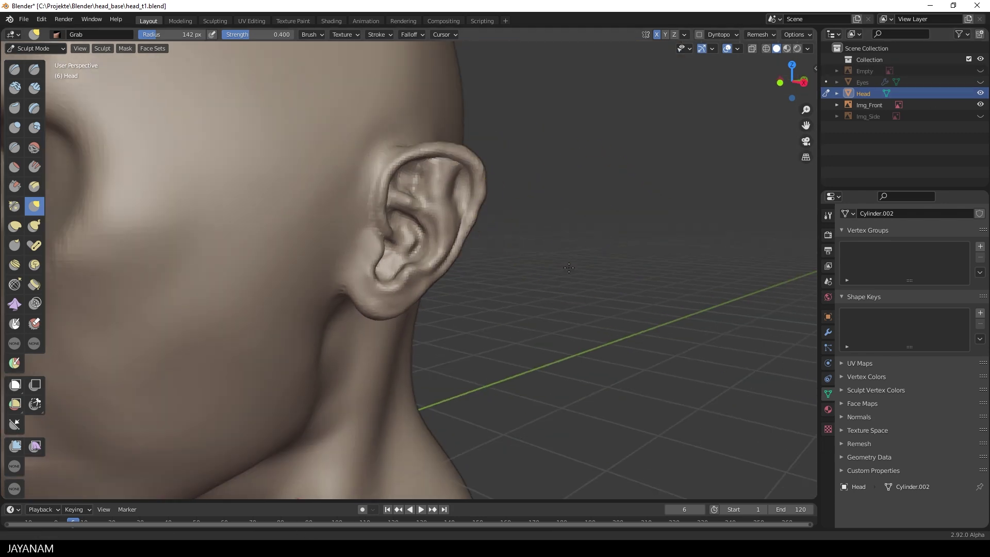
{"action": "scroll", "coordinate": [496, 294], "scroll_direction": "down", "scroll_amount": 3}
{"action": "scroll", "coordinate": [502, 268], "scroll_direction": "up", "scroll_amount": 3}
{"action": "middle_click_drag", "start_coordinate": [510, 235], "coordinate": [483, 296]}
{"action": "scroll", "coordinate": [561, 232], "scroll_direction": "down", "scroll_amount": 2}
{"action": "scroll", "coordinate": [516, 288], "scroll_direction": "down", "scroll_amount": 2}
{"action": "key", "text": "ctrl+s"}
{"action": "scroll", "coordinate": [487, 294], "scroll_direction": "up", "scroll_amount": 4}
{"action": "middle_click_drag", "start_coordinate": [515, 217], "coordinate": [496, 277], "text": "shift"}
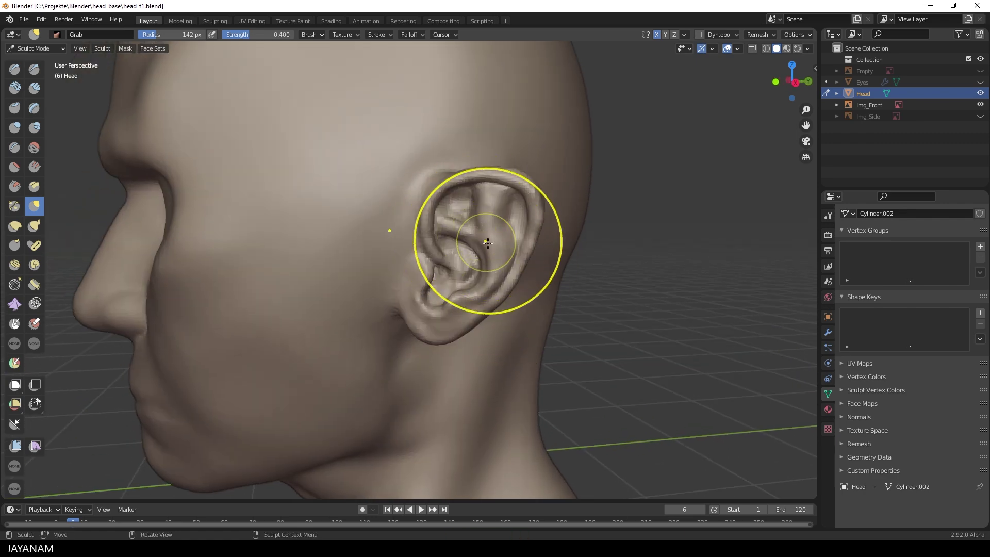
{"action": "mouse_move", "coordinate": [486, 241]}
{"action": "middle_mouse_down"}
{"action": "mouse_move", "coordinate": [567, 278]}
{"action": "mouse_move", "coordinate": [574, 303]}
{"action": "middle_mouse_up"}
{"action": "scroll", "coordinate": [560, 249], "scroll_direction": "down", "scroll_amount": 5}
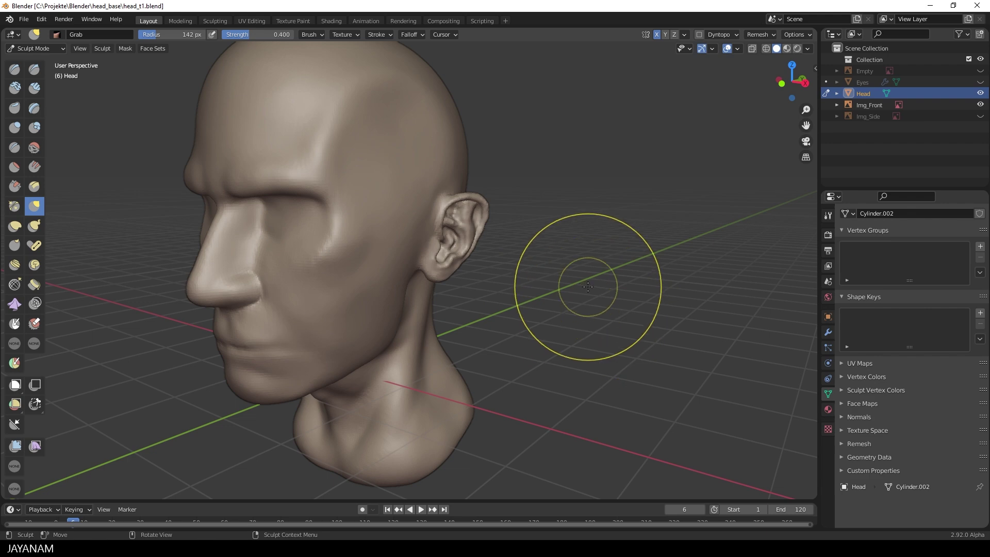
{"action": "middle_click_drag", "start_coordinate": [587, 287], "coordinate": [595, 309]}
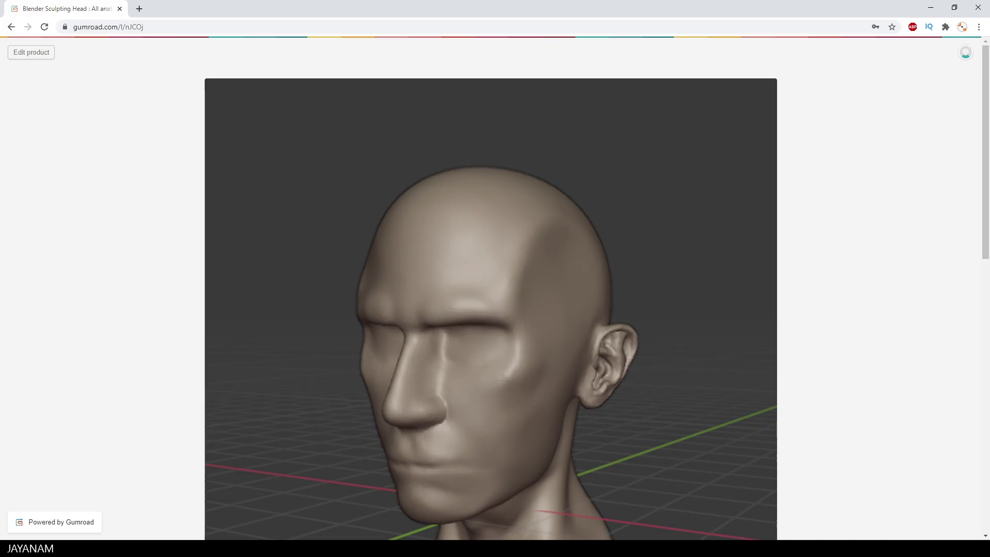
Read through the Blender Sculpting Head product page on Gumroad in the browser
{"action": "scroll", "coordinate": [129, 282], "scroll_direction": "down", "scroll_amount": 5}
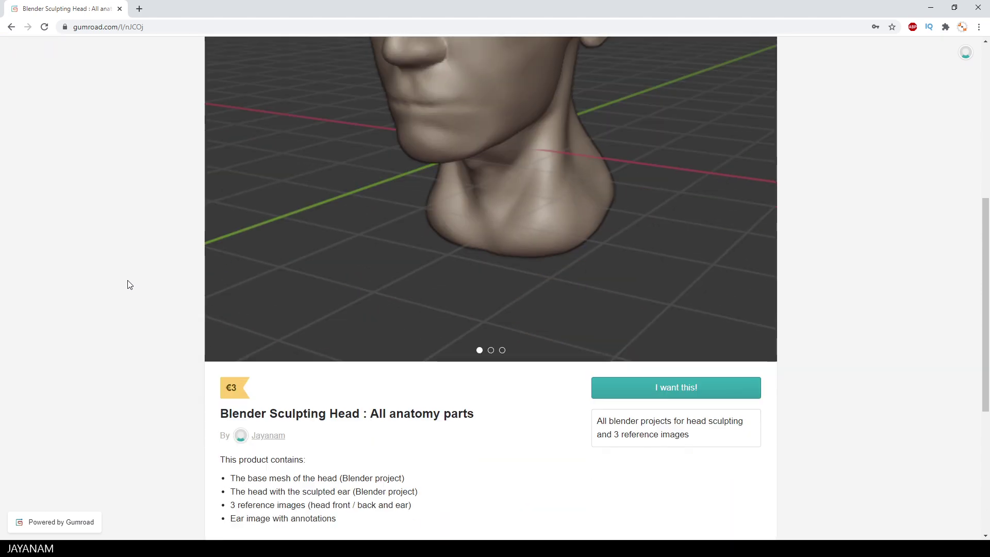
{"action": "scroll", "coordinate": [129, 284], "scroll_direction": "down", "scroll_amount": 5}
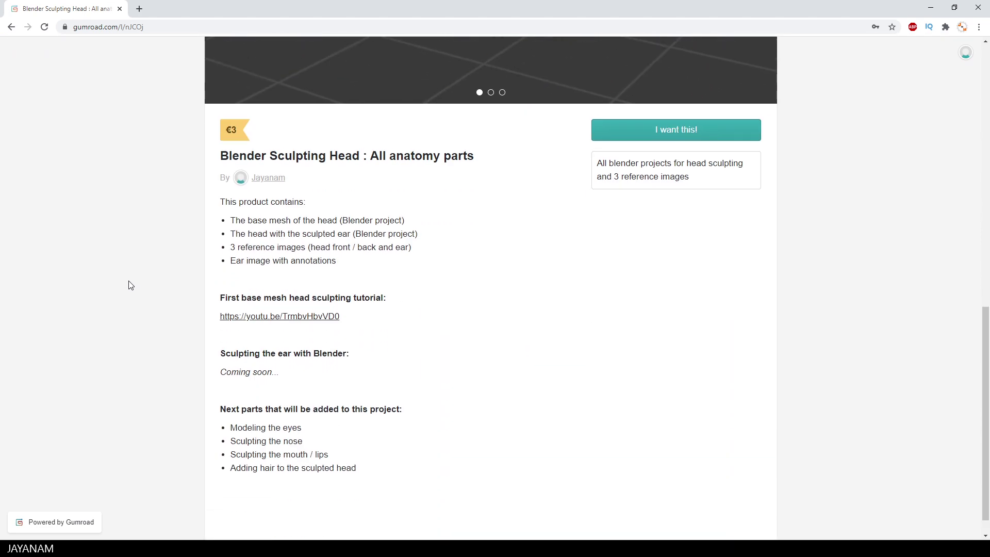